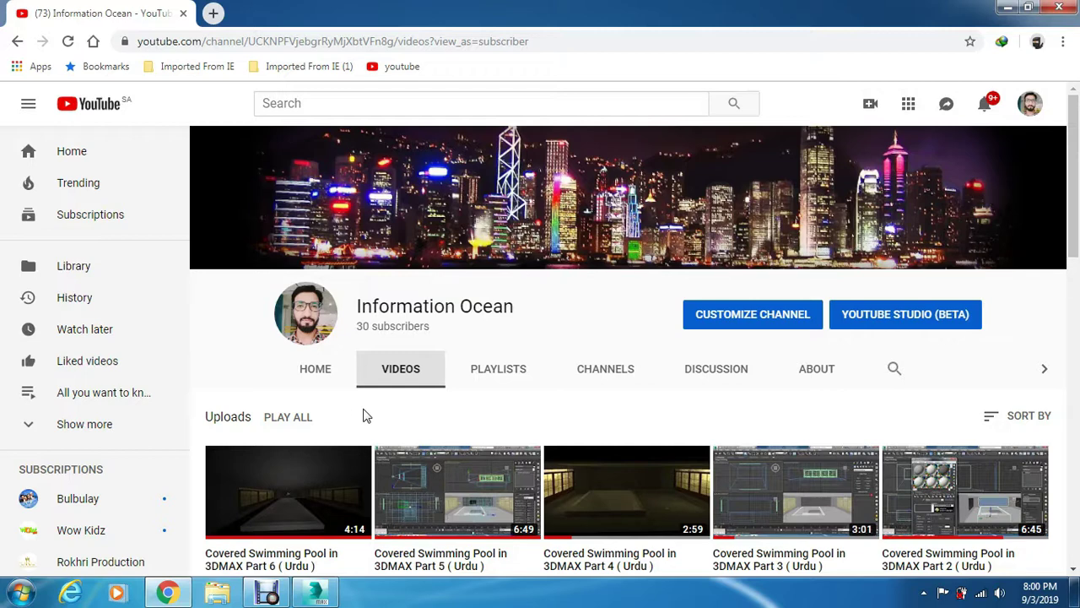
# Switch to 3ds Max and change the PhysCamera001 viewport to a Perspective view.
pyautogui.click(314, 594)
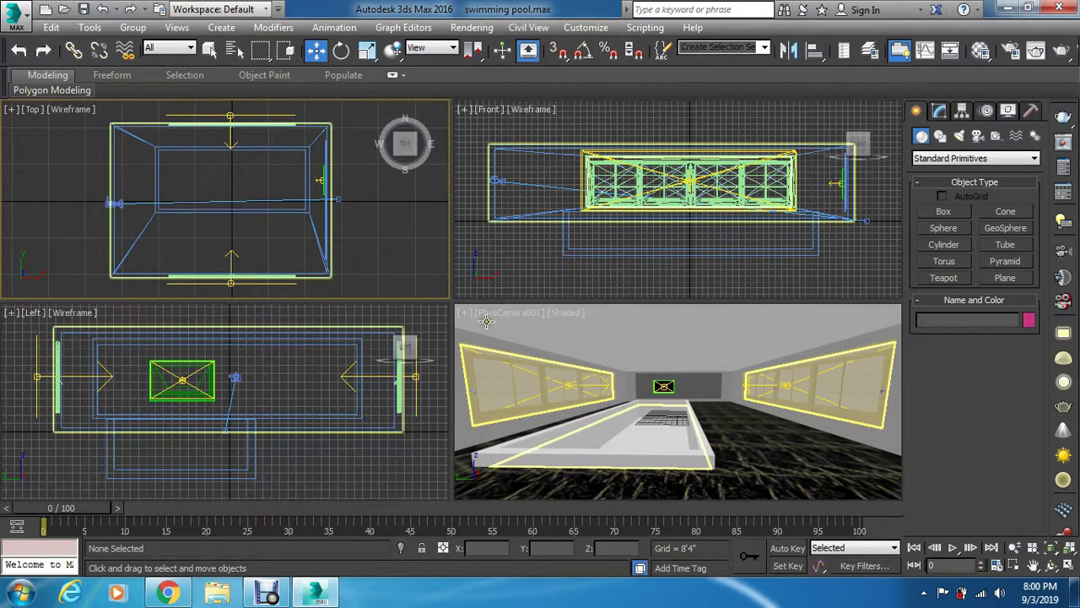
pyautogui.click(520, 342)
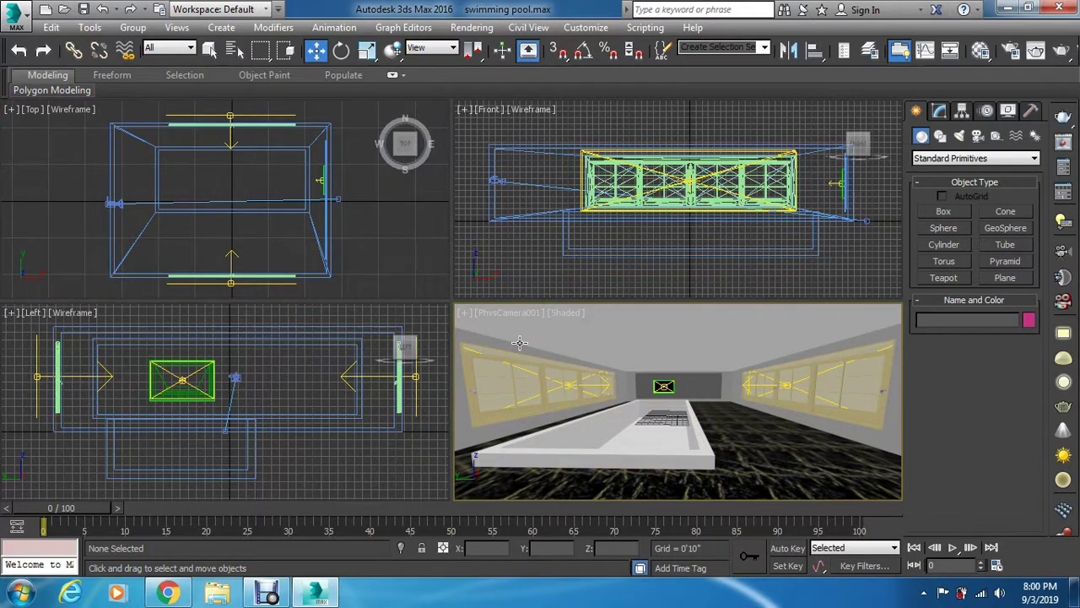
pyautogui.press('p')
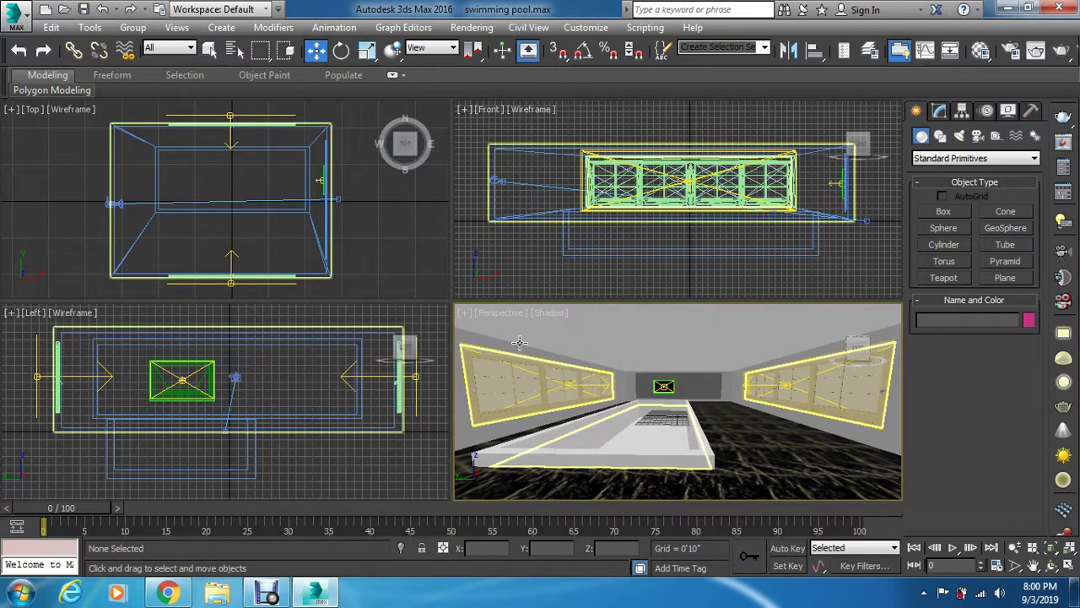
# Select the room's Editable Poly box and enter its Polygon sub-object level for editing.
pyautogui.click(466, 433)
pyautogui.rightClick(462, 333)
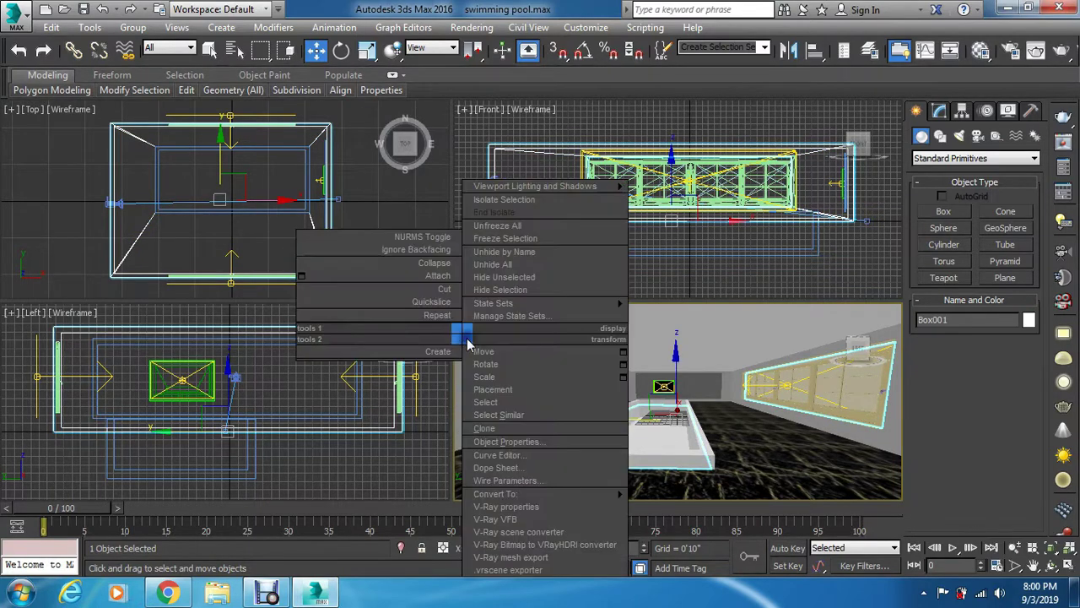
pyautogui.click(956, 230)
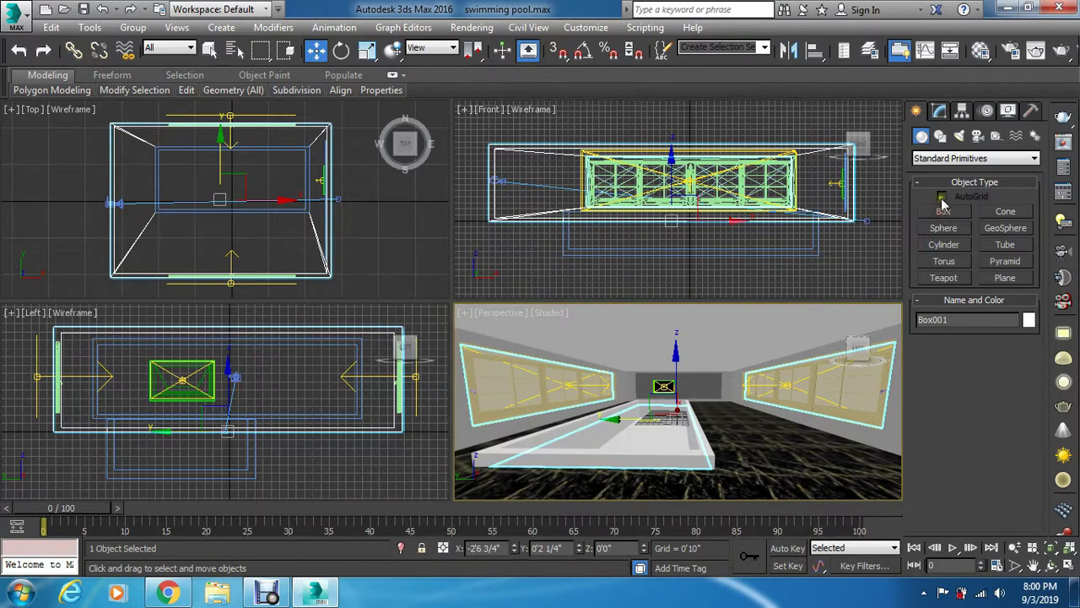
pyautogui.click(940, 113)
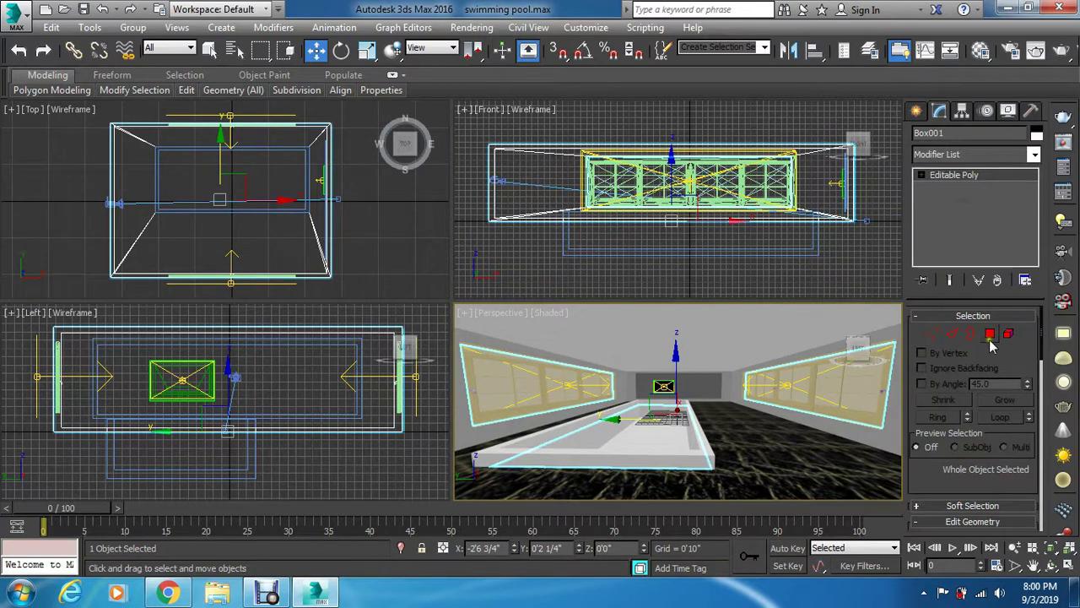
pyautogui.click(990, 334)
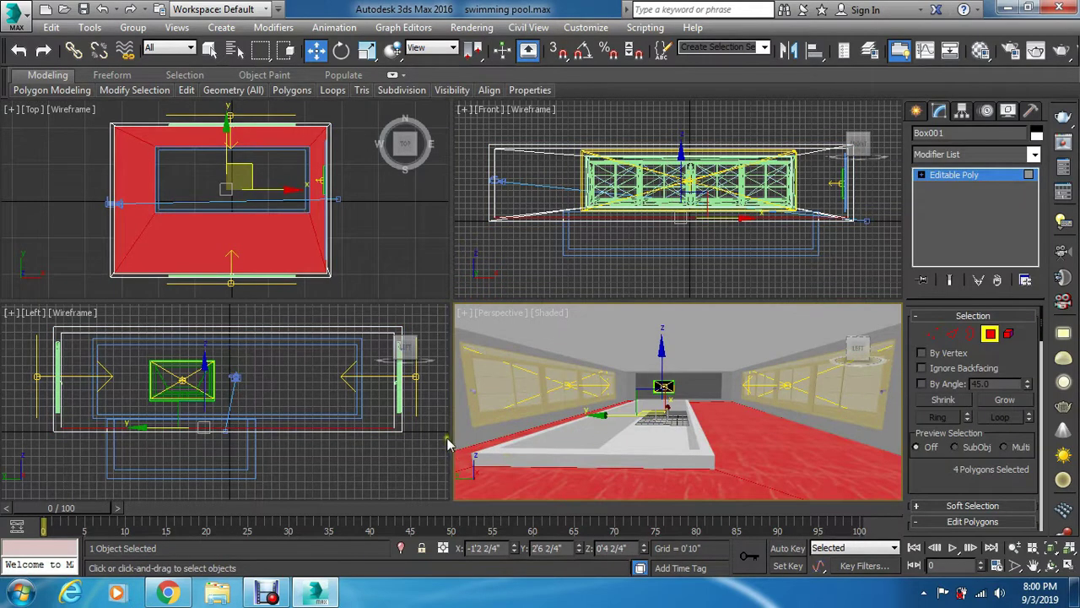
# Select the three wall polygons surrounding the windows on the left side of the pool room.
pyautogui.click(465, 420)
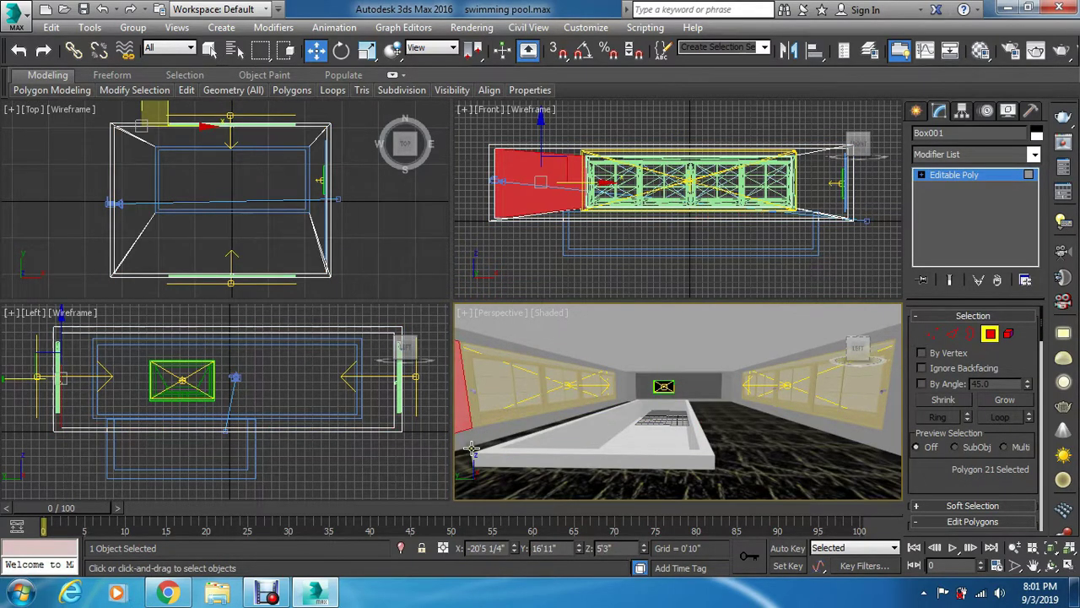
pyautogui.keyDown('ctrl'); pyautogui.click(470, 440); pyautogui.keyUp('ctrl')
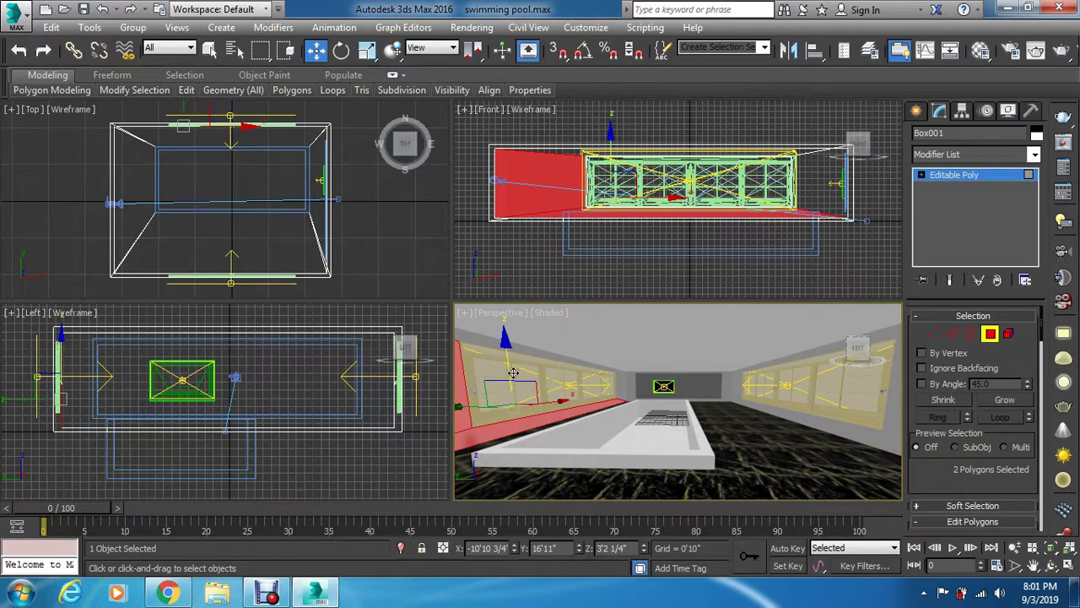
pyautogui.keyDown('ctrl'); pyautogui.click(477, 338); pyautogui.keyUp('ctrl')
pyautogui.scroll(4, 632, 380)
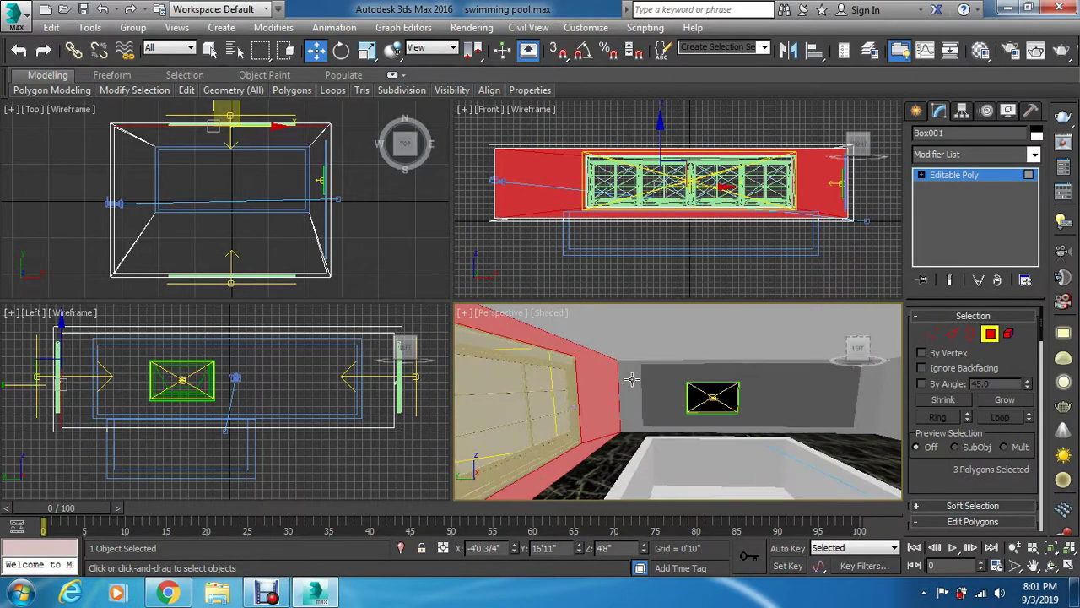
pyautogui.scroll(6, 631, 379)
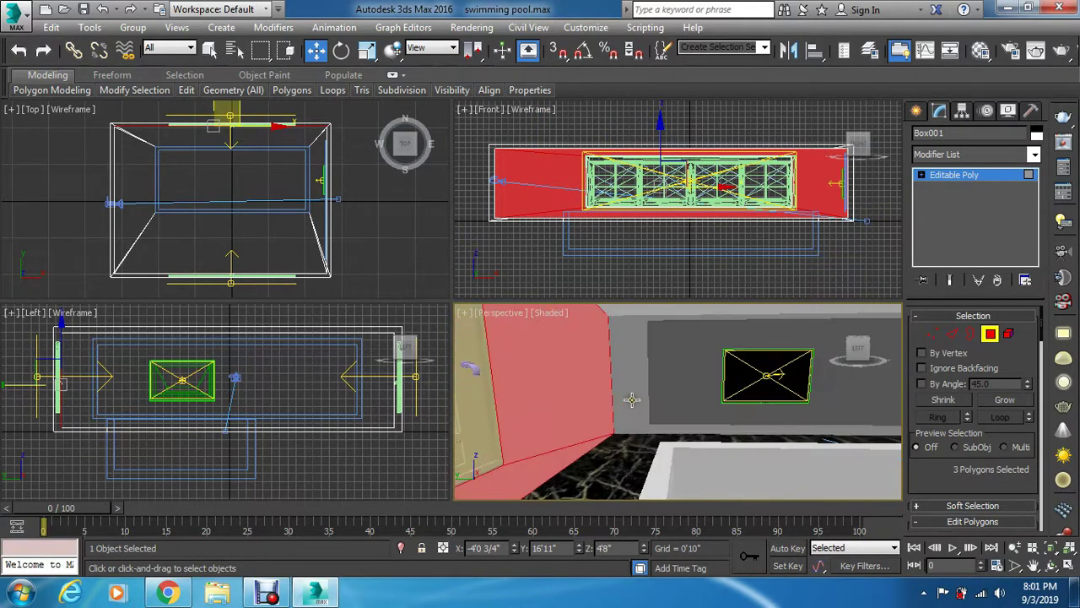
pyautogui.scroll(-5, 632, 394)
pyautogui.scroll(-5, 631, 396)
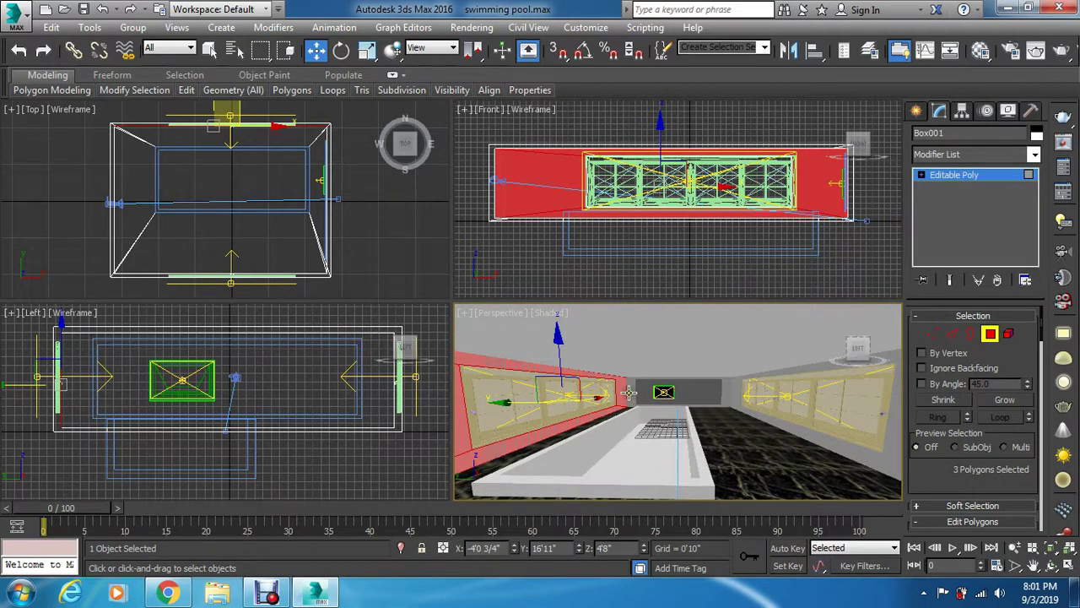
# Name an unused material wall1 in the Material Editor and change its type to VRayMtl.
pyautogui.press('m')
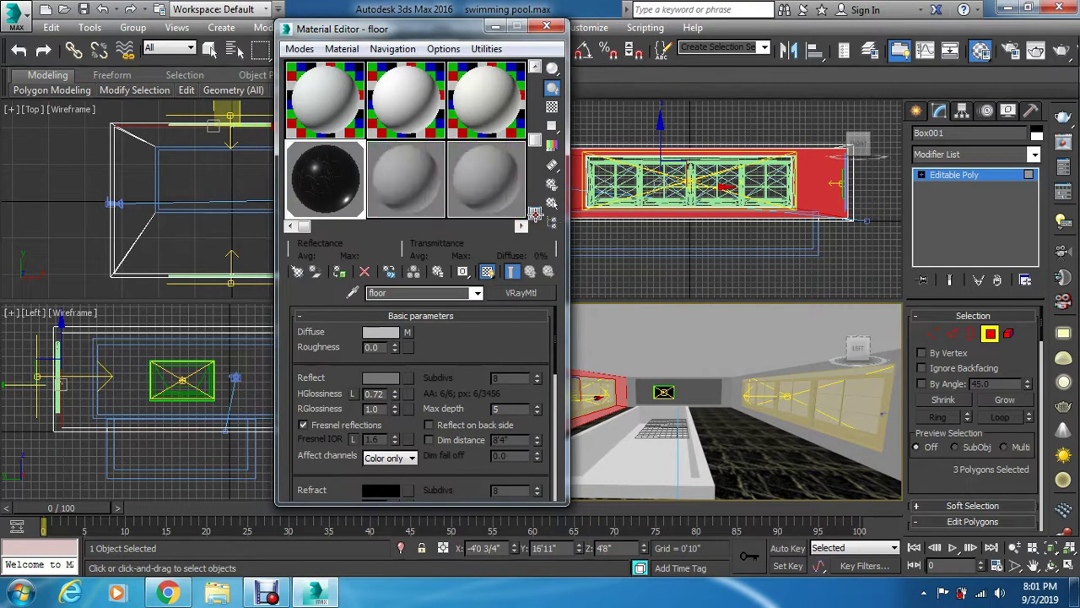
pyautogui.click(410, 184)
pyautogui.click(417, 292)
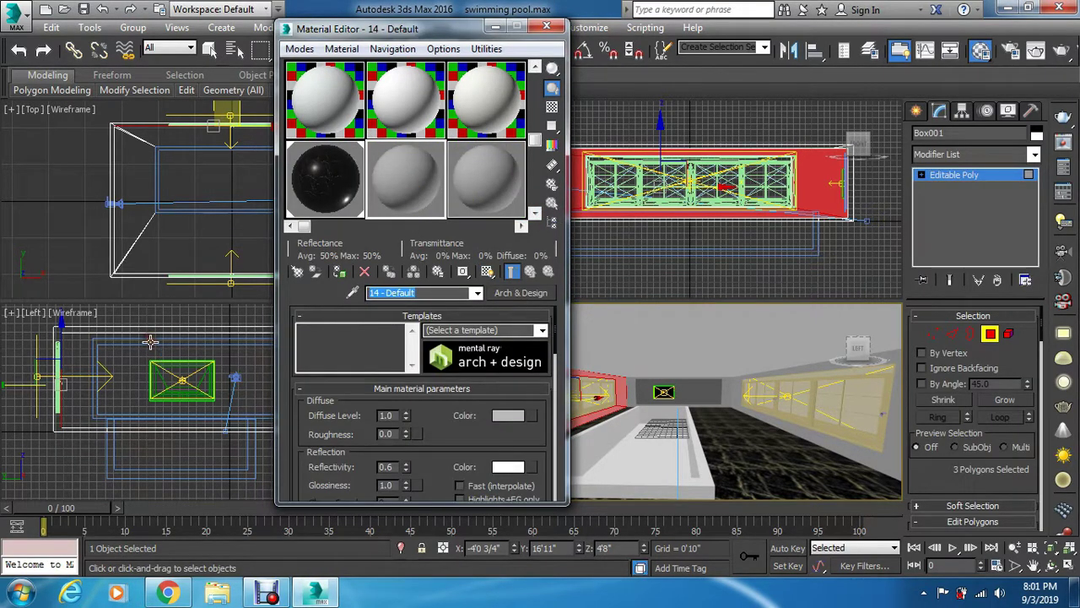
pyautogui.write('wall1')
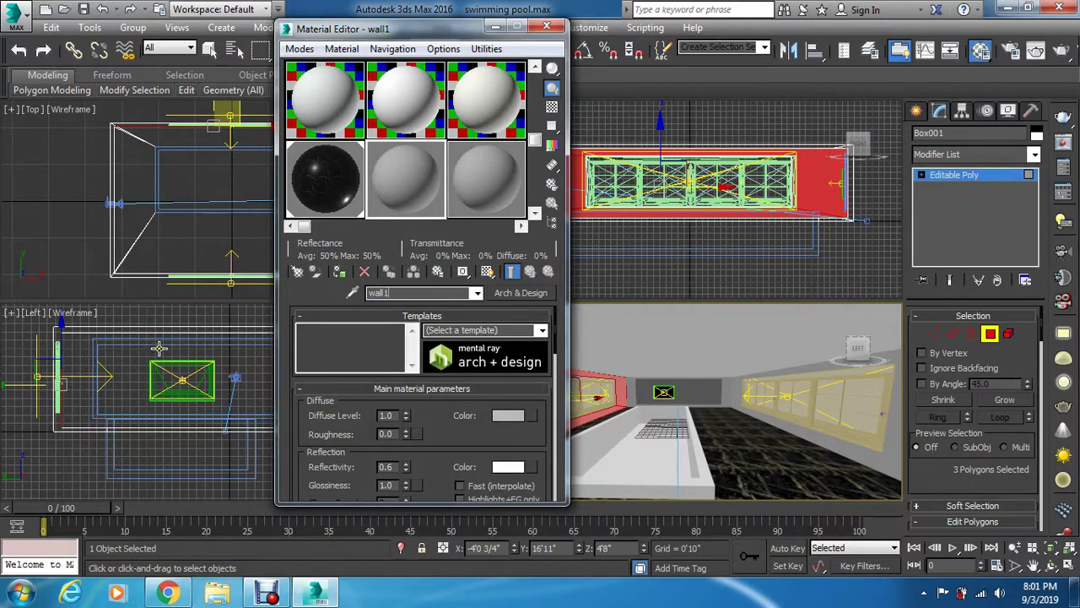
pyautogui.click(516, 292)
pyautogui.click(384, 279)
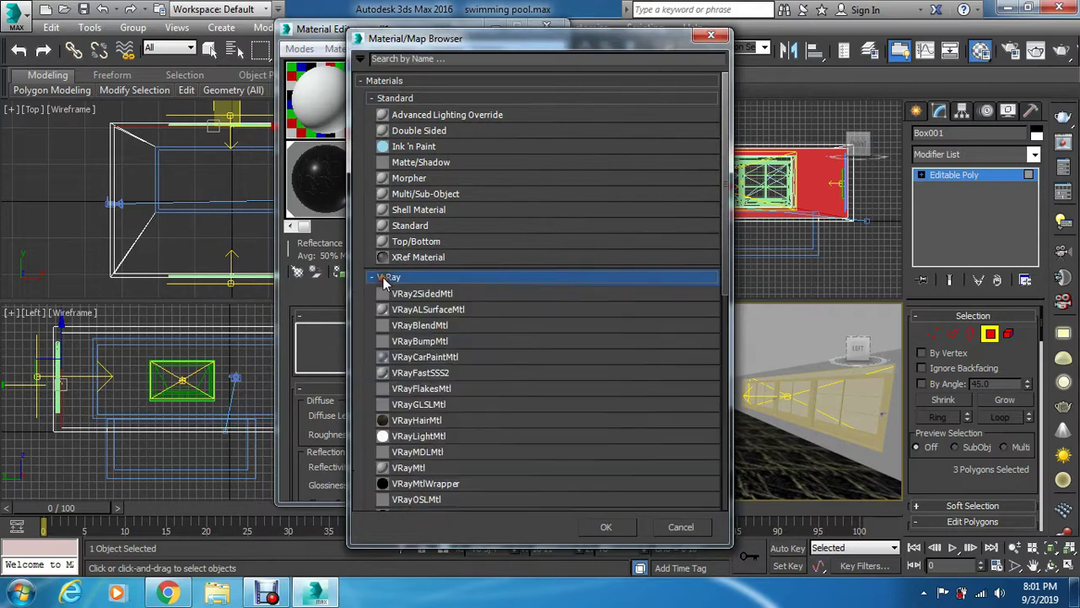
pyautogui.doubleClick(425, 471)
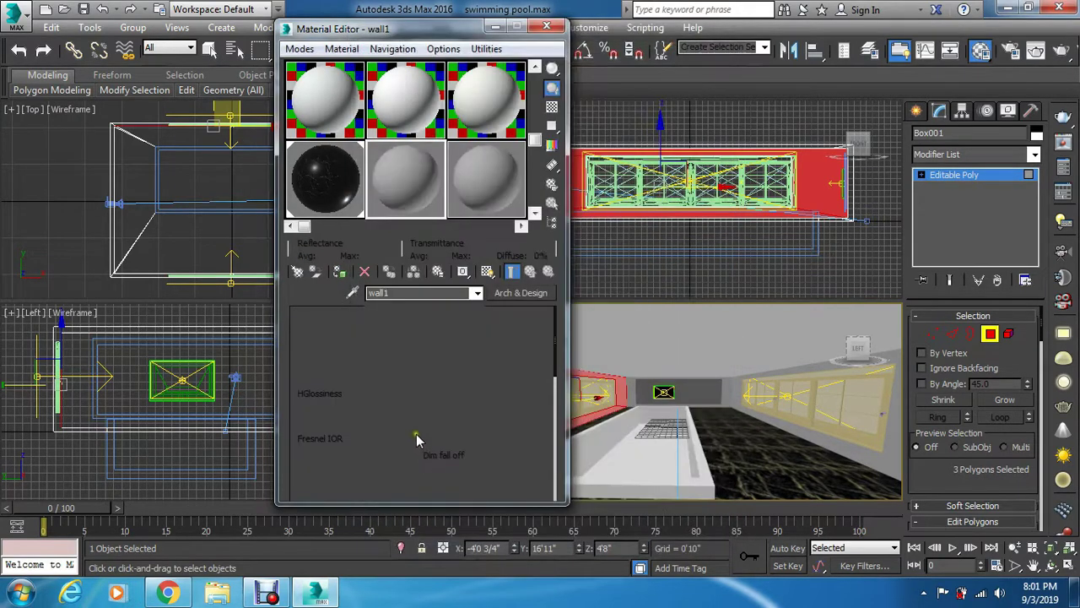
# Assign wall1 to the selected polygons with the bitmap 46811984-white-panel-wavy-seamless-texture-interior-textured-wall from the mat folder as its diffuse map.
pyautogui.click(487, 271)
pyautogui.click(408, 332)
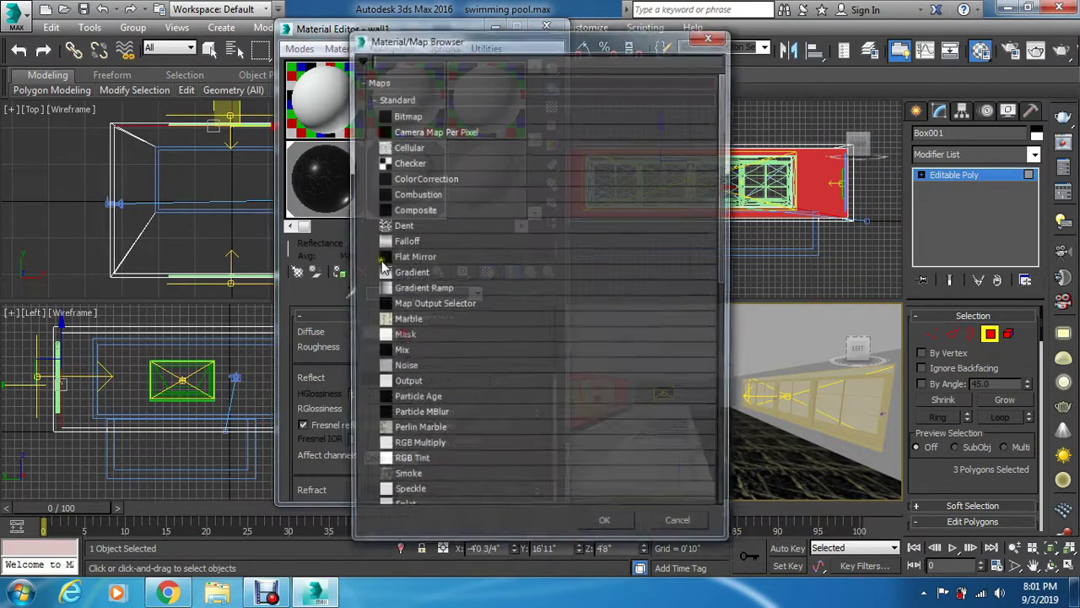
pyautogui.doubleClick(406, 116)
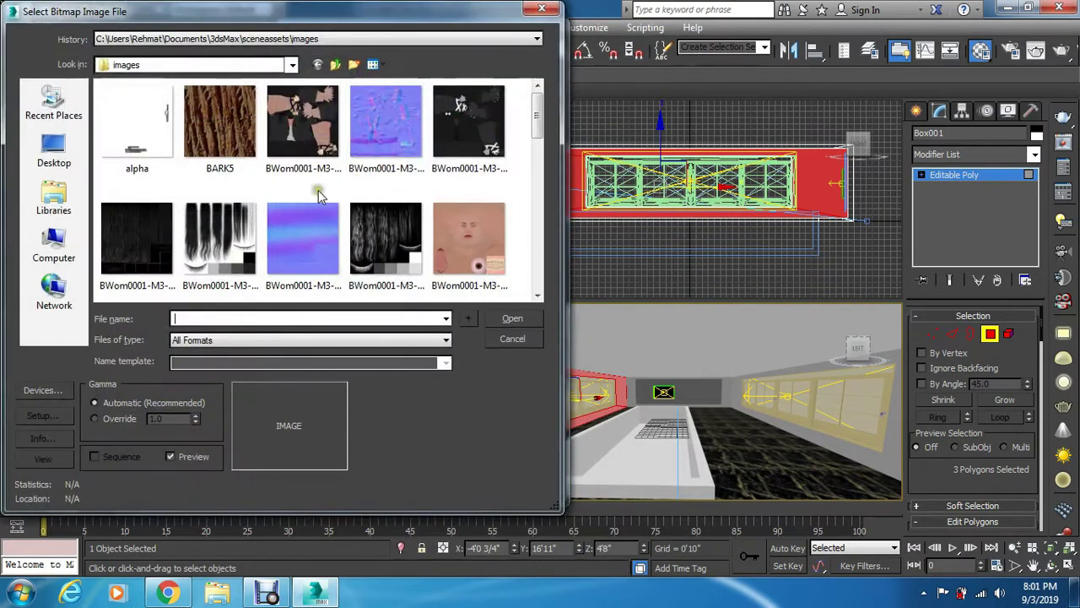
pyautogui.click(53, 249)
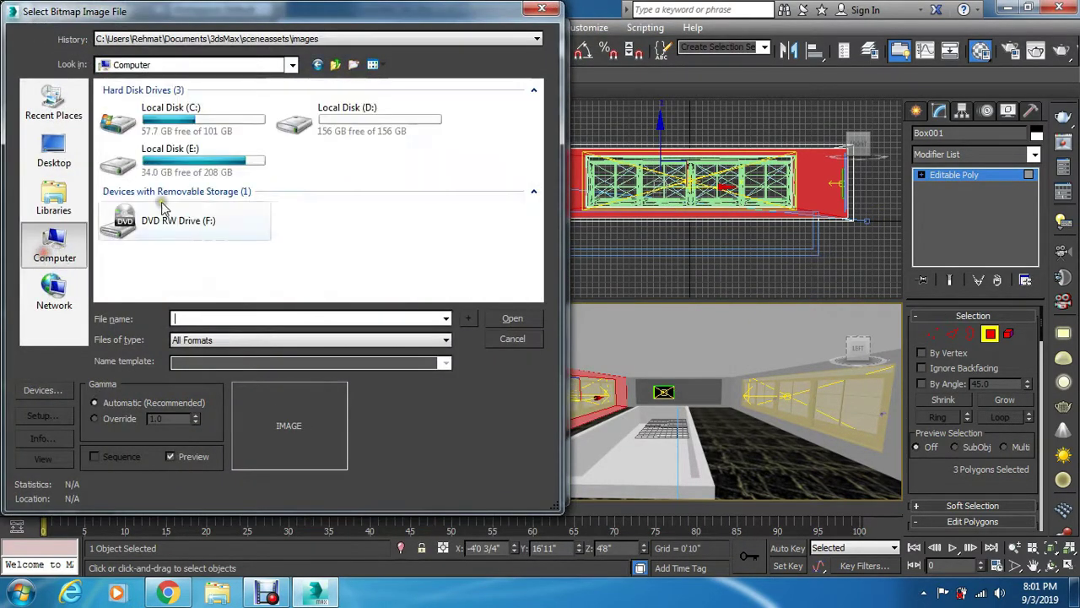
pyautogui.doubleClick(310, 134)
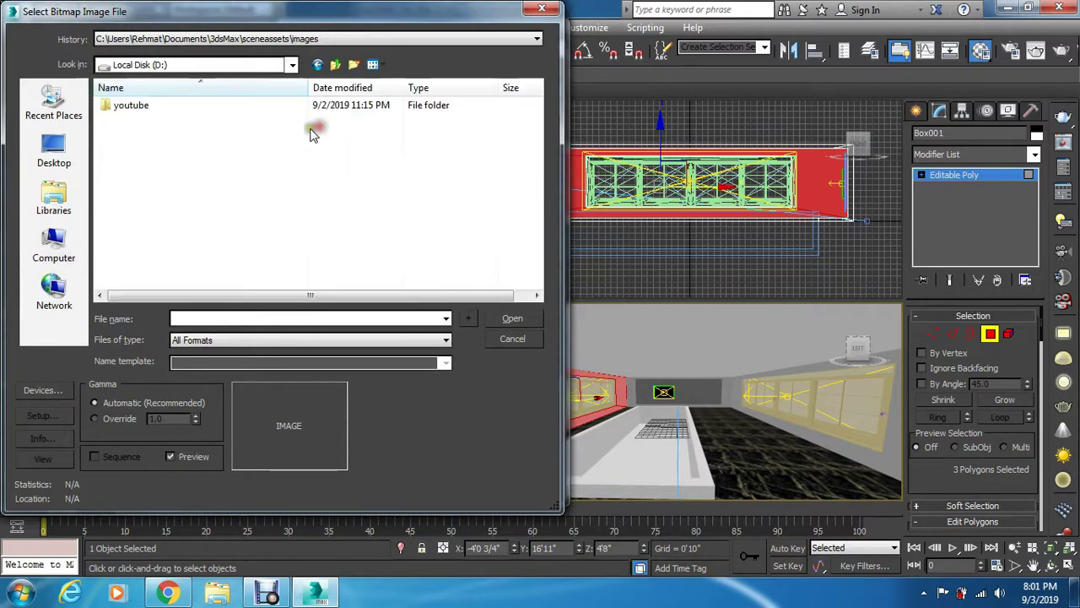
pyautogui.doubleClick(152, 108)
pyautogui.doubleClick(148, 148)
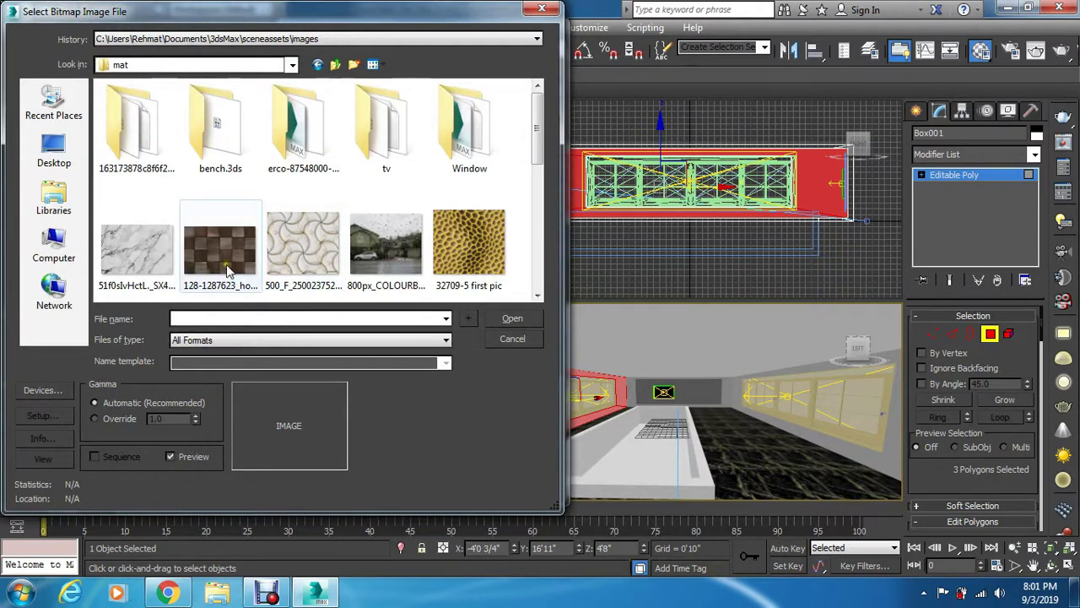
pyautogui.scroll(-2, 304, 266)
pyautogui.click(219, 241)
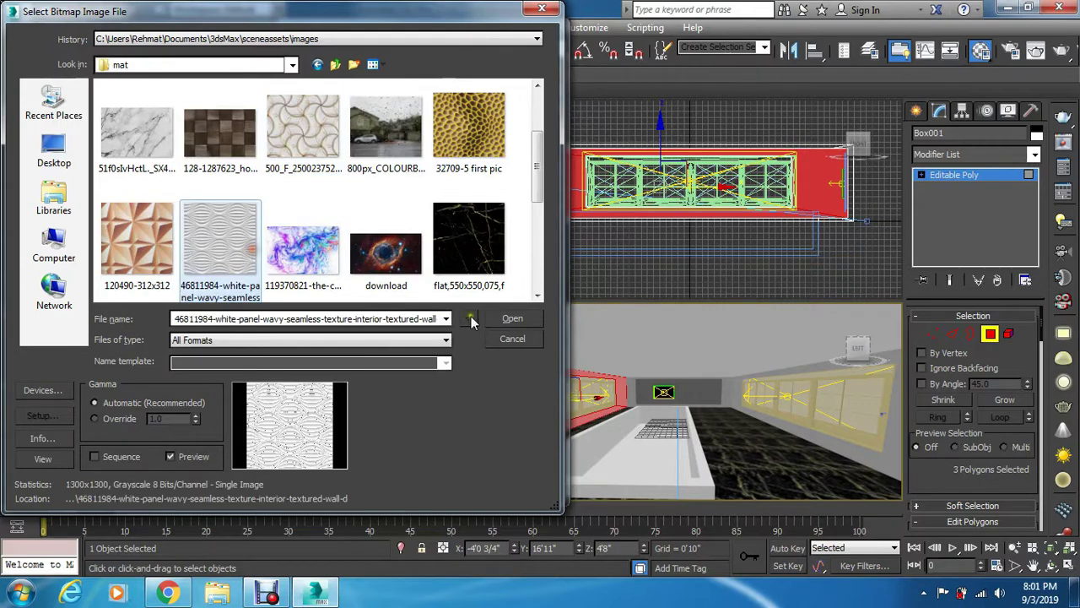
pyautogui.click(509, 319)
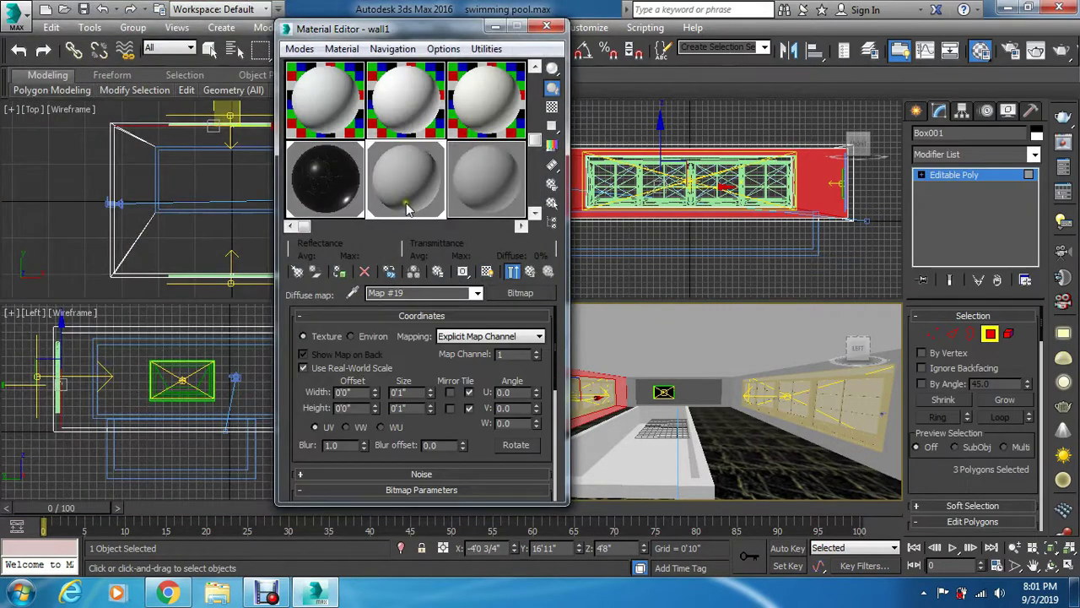
# Set the wall texture's real-world size to 7'0" by 7'0" and show the map shaded in the viewport.
pyautogui.doubleClick(404, 183)
pyautogui.click(398, 394)
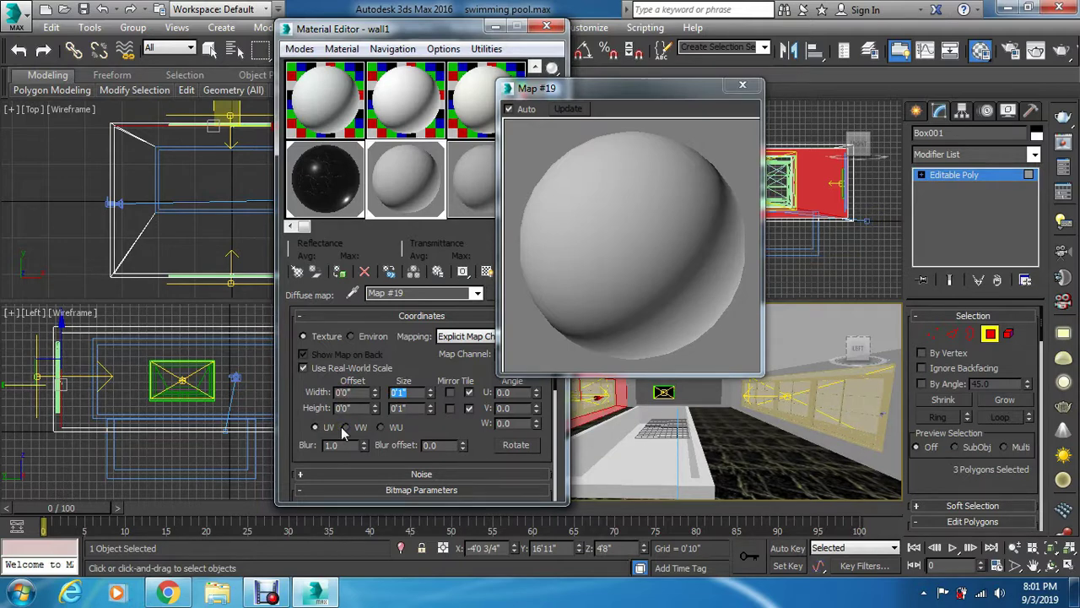
pyautogui.write('7.0')
pyautogui.click(403, 412)
pyautogui.write('7')
pyautogui.click(743, 85)
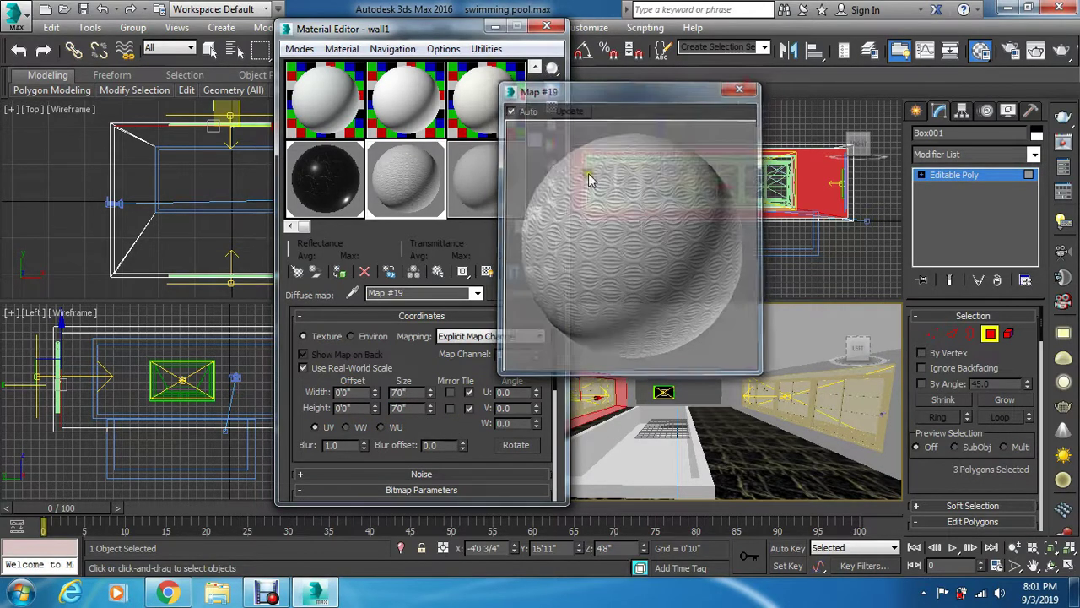
pyautogui.click(488, 275)
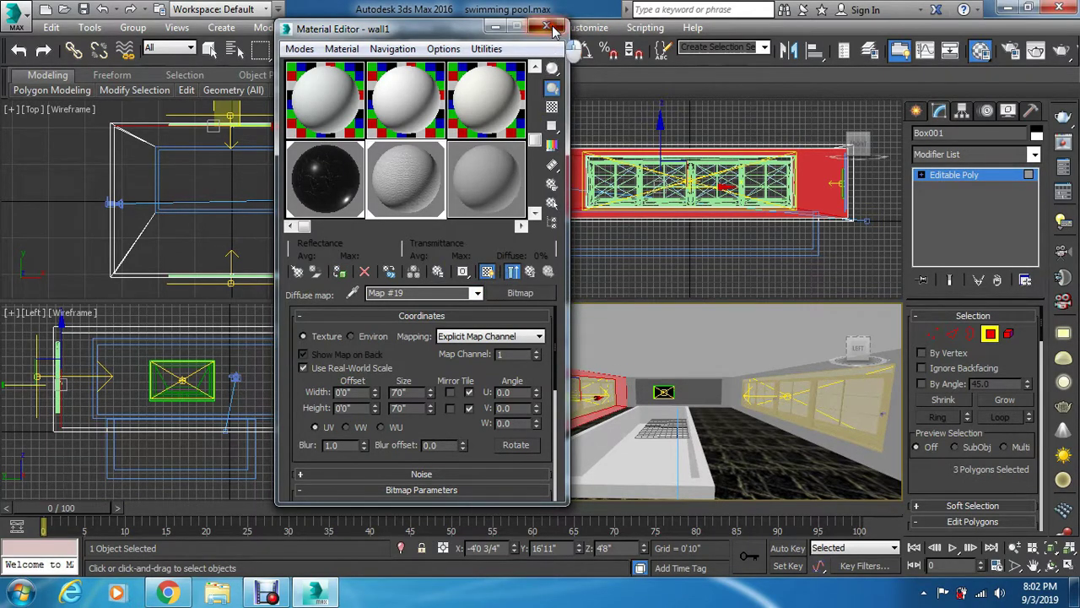
pyautogui.click(546, 28)
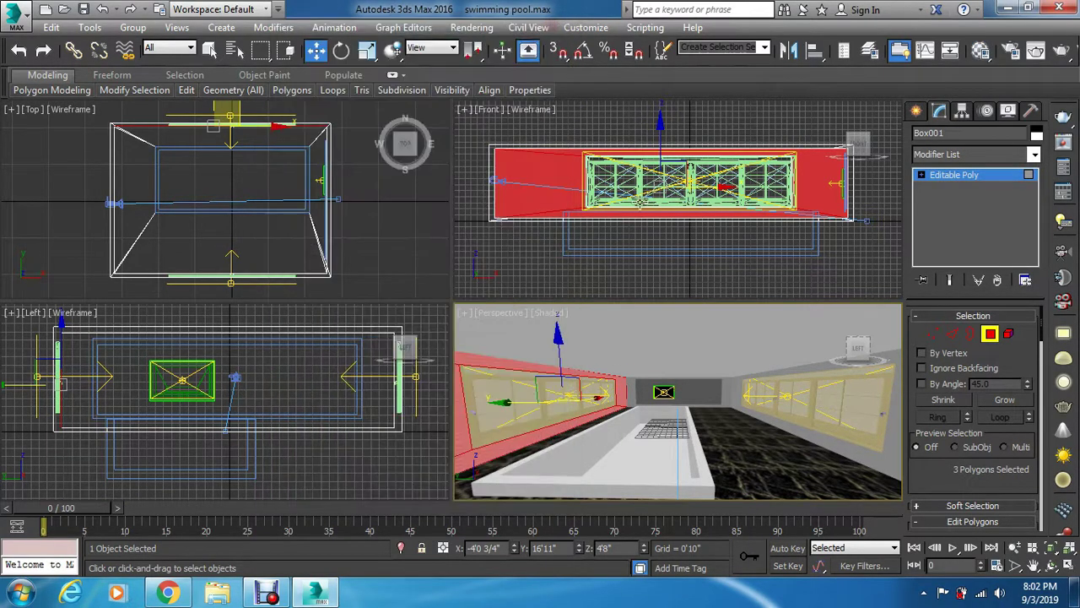
# Select the wall polygon surrounding the windows on the right side of the pool room and name an unused material wall2.
pyautogui.click(823, 440)
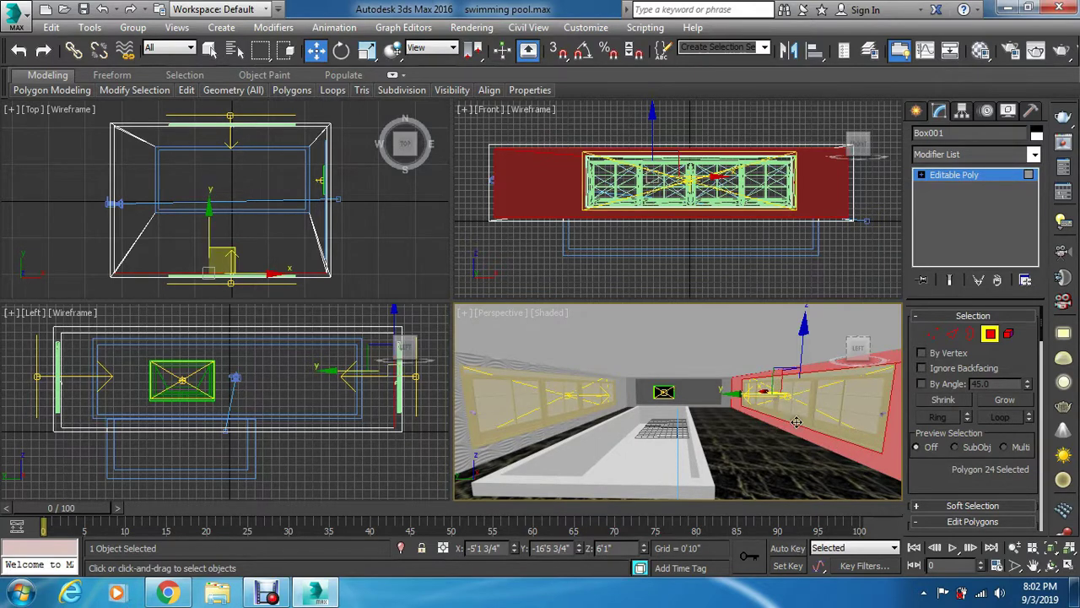
pyautogui.press('m')
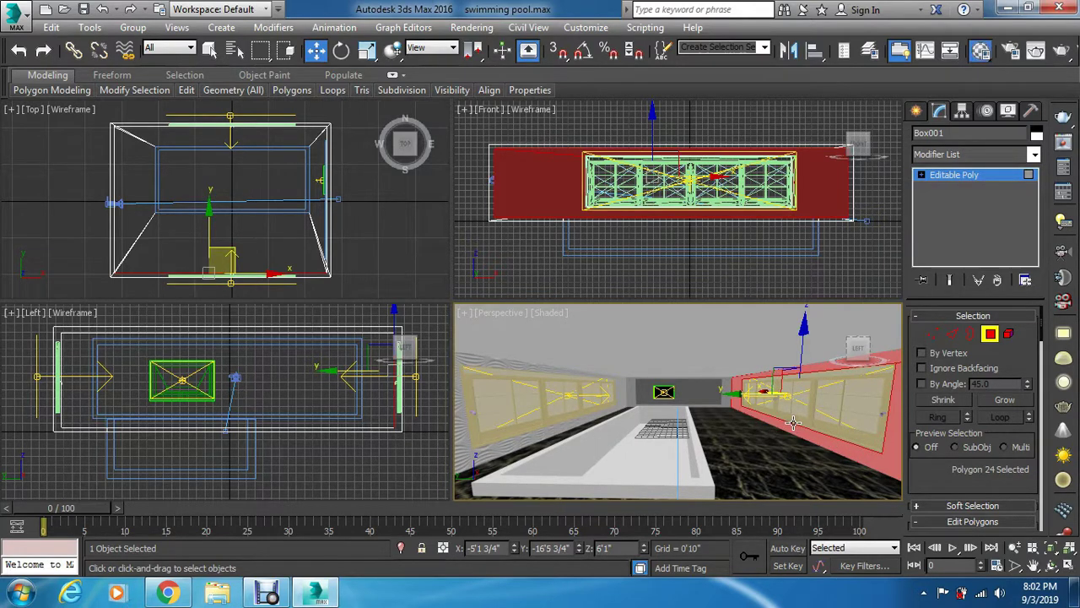
pyautogui.click(468, 190)
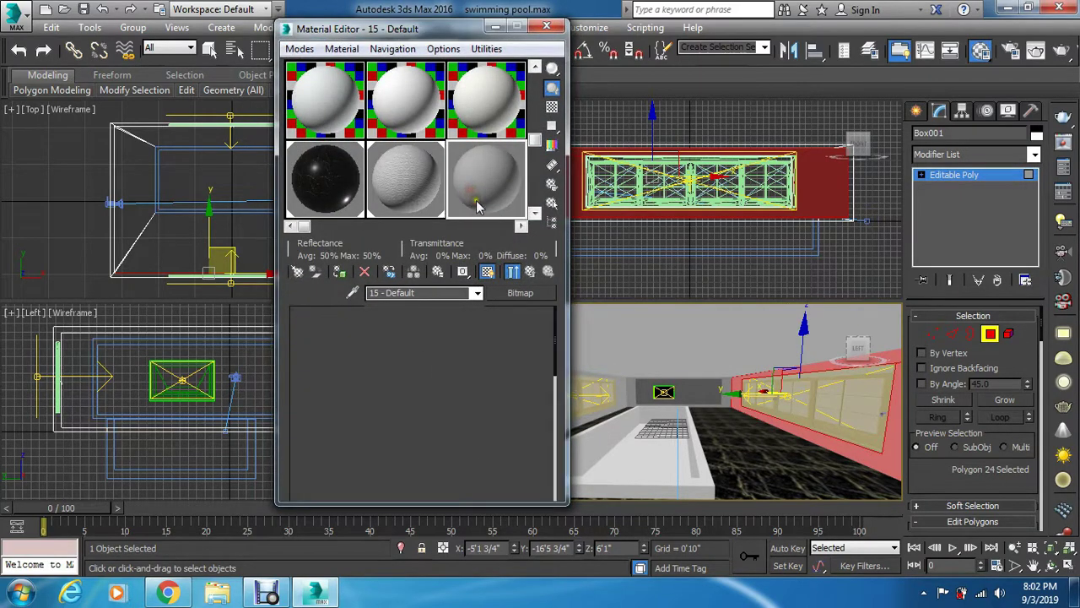
pyautogui.click(420, 293)
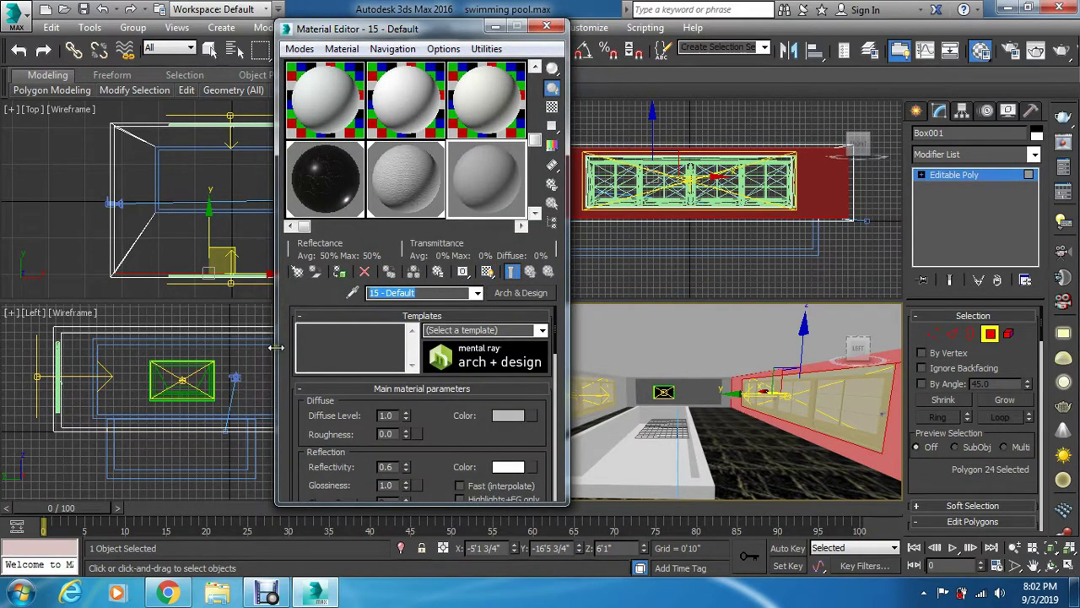
pyautogui.write('wall2')
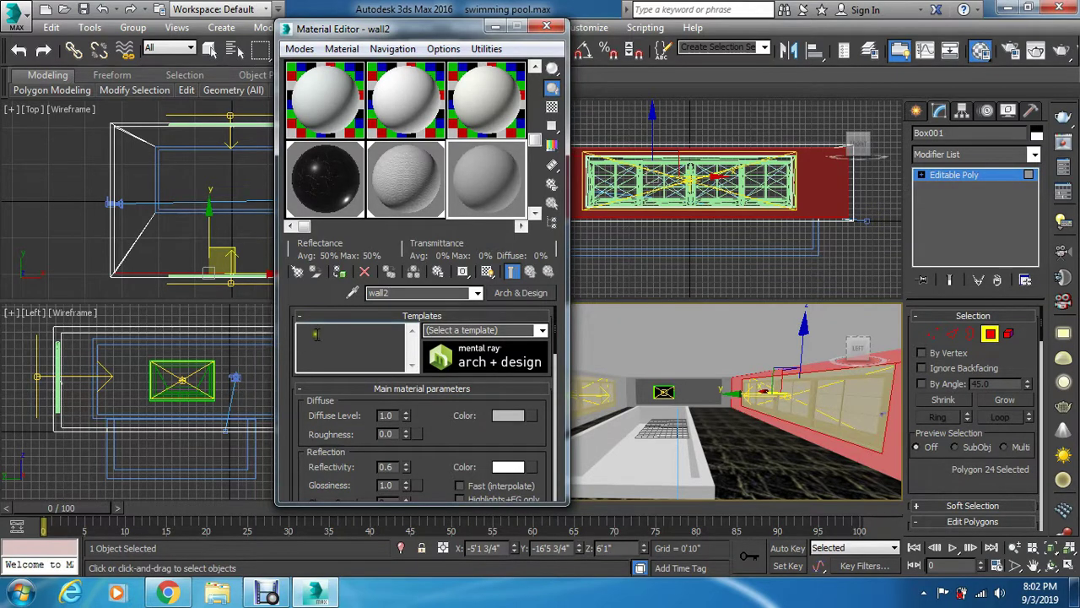
# Assign wall2 to the selected wall polygon and change its material type to VRayMtl.
pyautogui.click(338, 271)
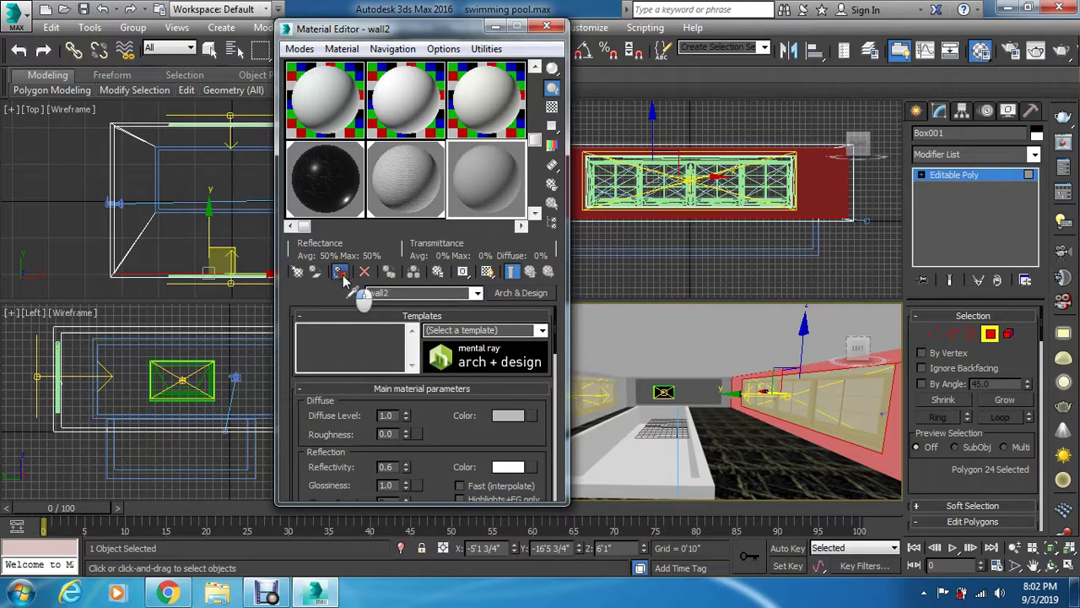
pyautogui.click(518, 293)
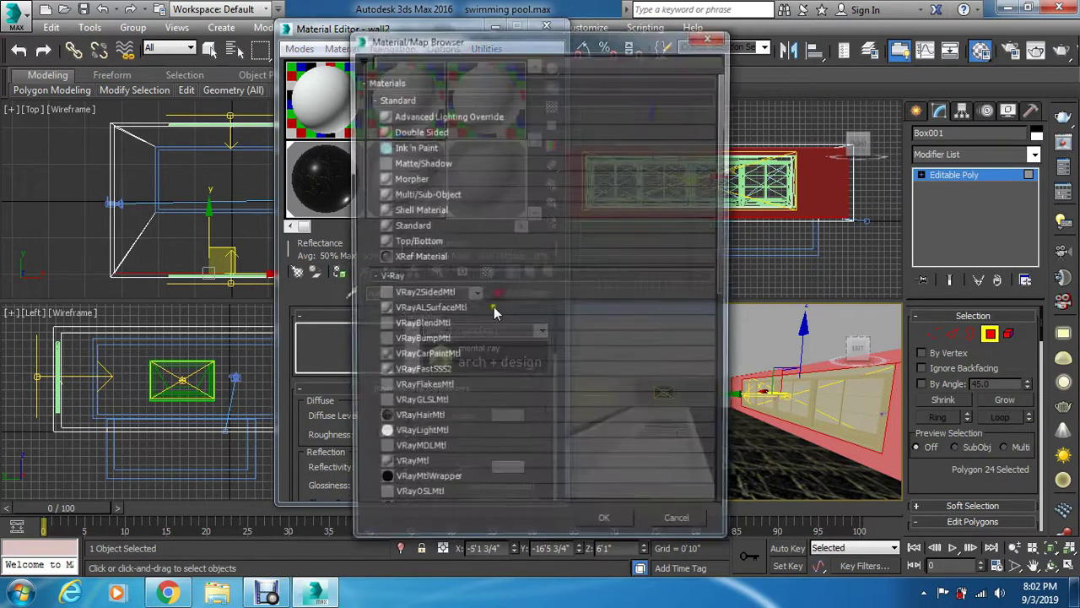
pyautogui.doubleClick(413, 469)
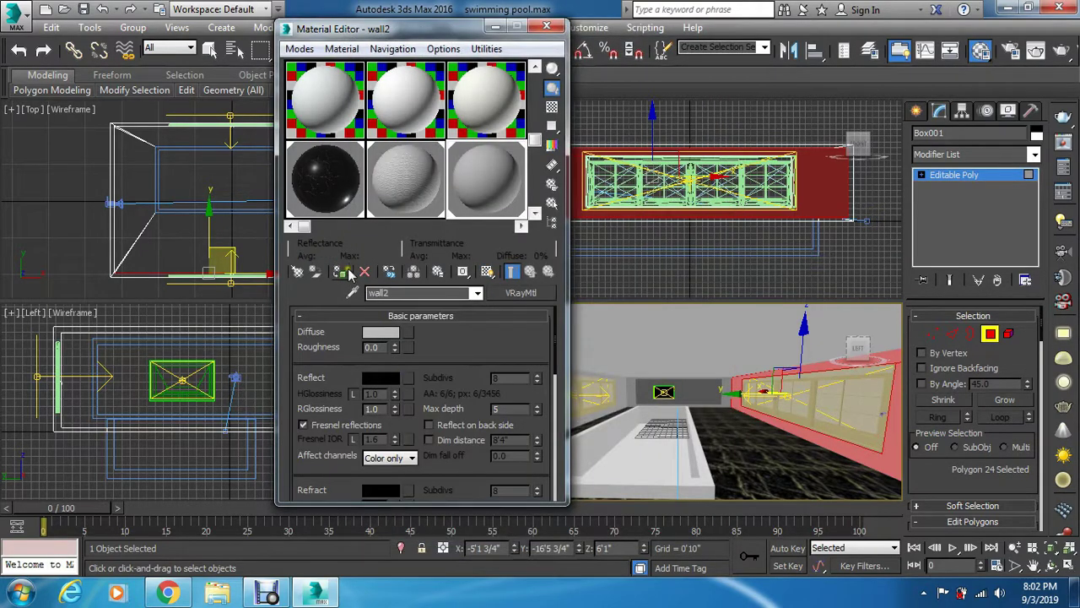
pyautogui.click(487, 271)
# Load the bitmap 120490-312x312 from the mat folder as wall2's diffuse map.
pyautogui.click(408, 331)
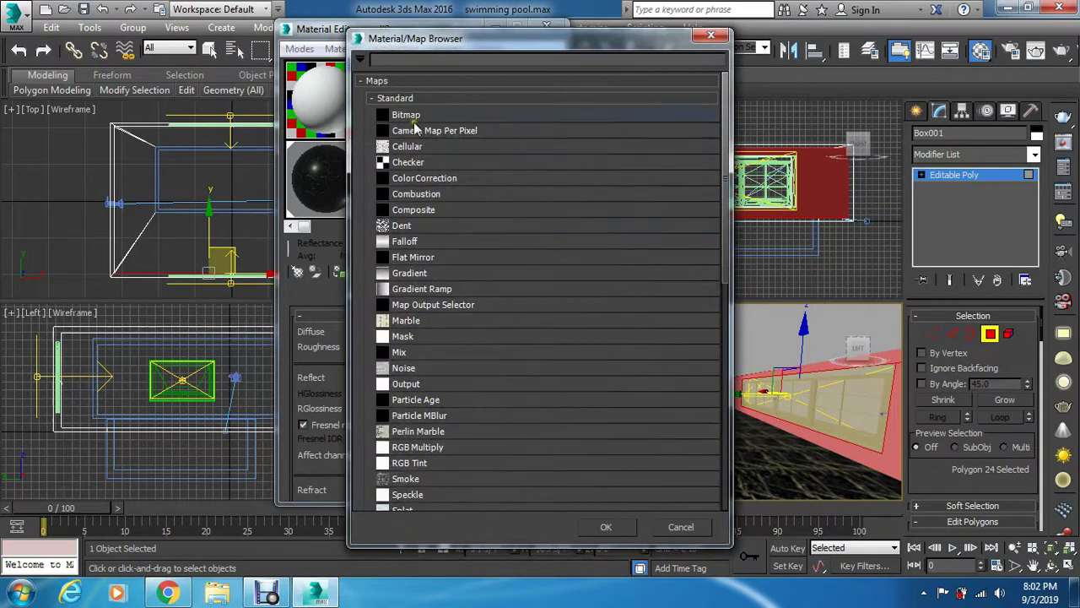
pyautogui.doubleClick(409, 116)
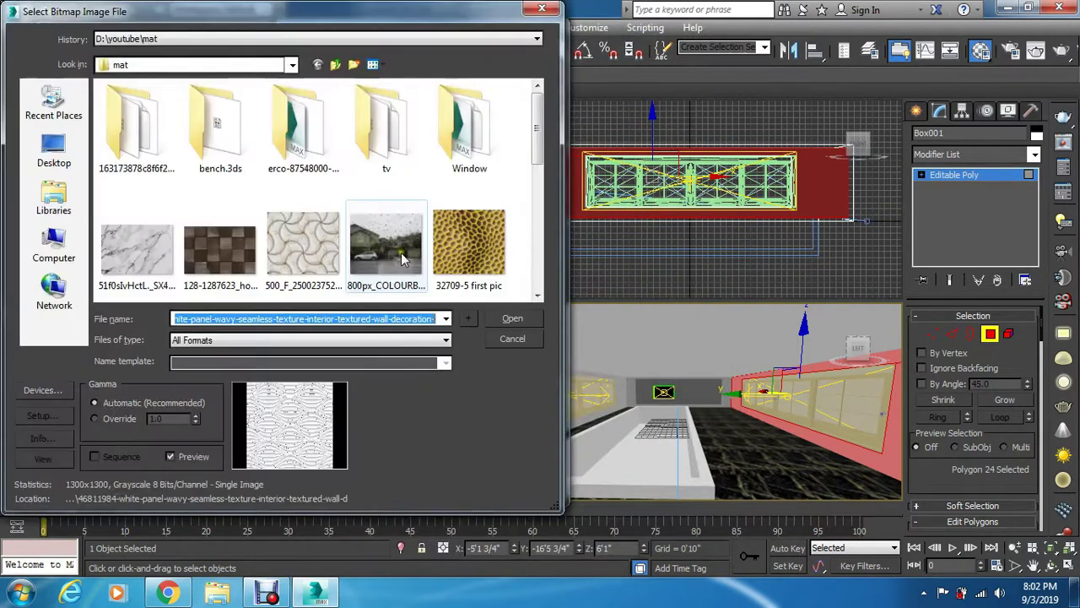
pyautogui.click(316, 263)
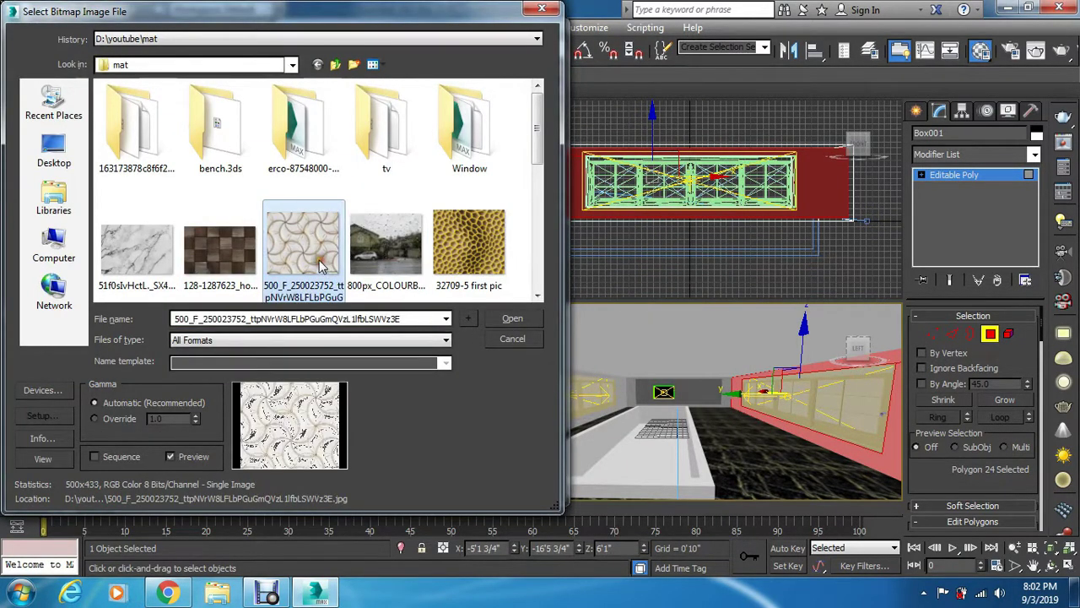
pyautogui.scroll(-1, 317, 264)
pyautogui.click(146, 247)
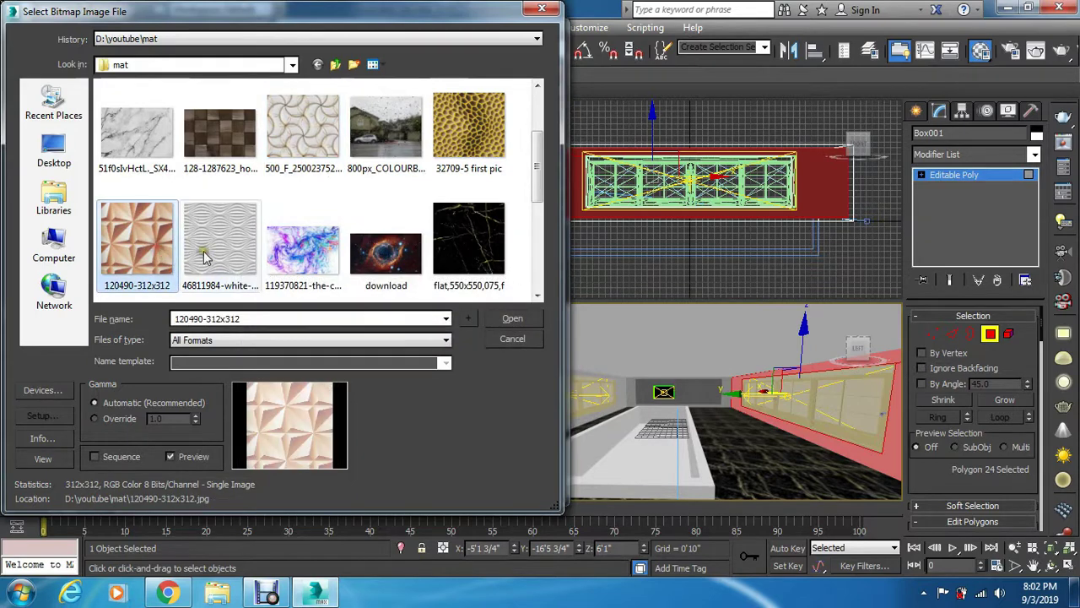
pyautogui.click(500, 325)
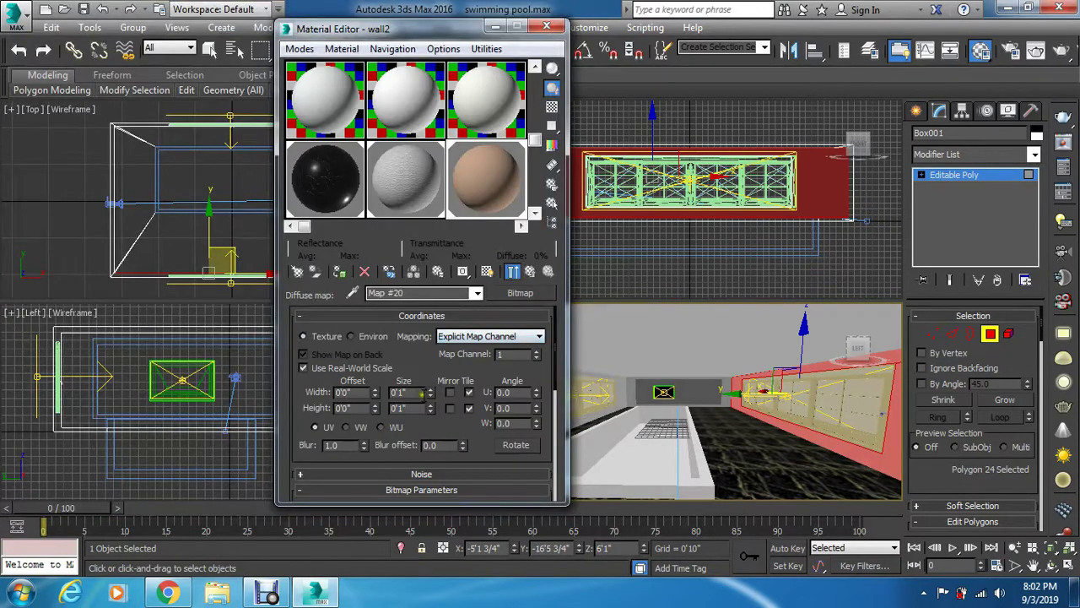
# Set the wall2 texture's real-world size to 7'0" by 7'0" and show the map shaded in the viewport.
pyautogui.doubleClick(421, 393)
pyautogui.doubleClick(400, 407)
pyautogui.write('7')
pyautogui.press('Return')
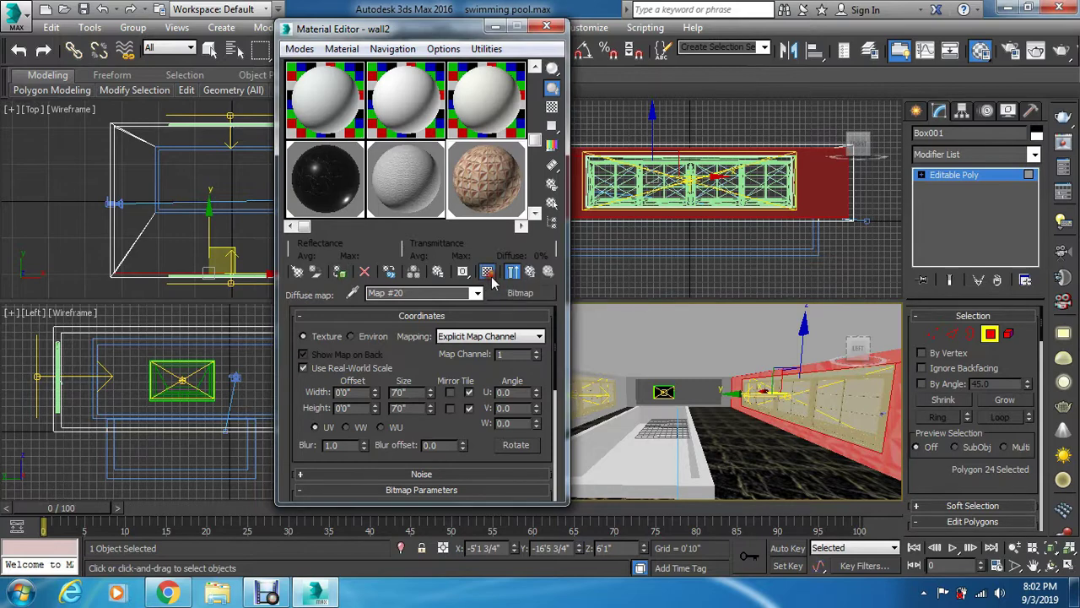
pyautogui.click(548, 29)
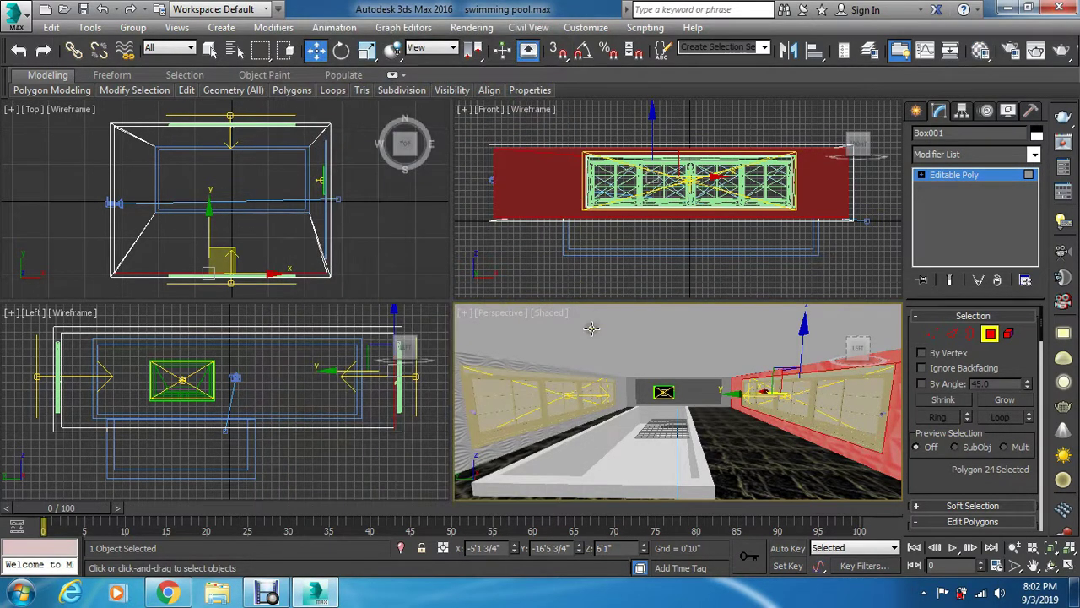
# Select the far end wall polygon behind the TV and name an unused material wall3.
pyautogui.click(724, 398)
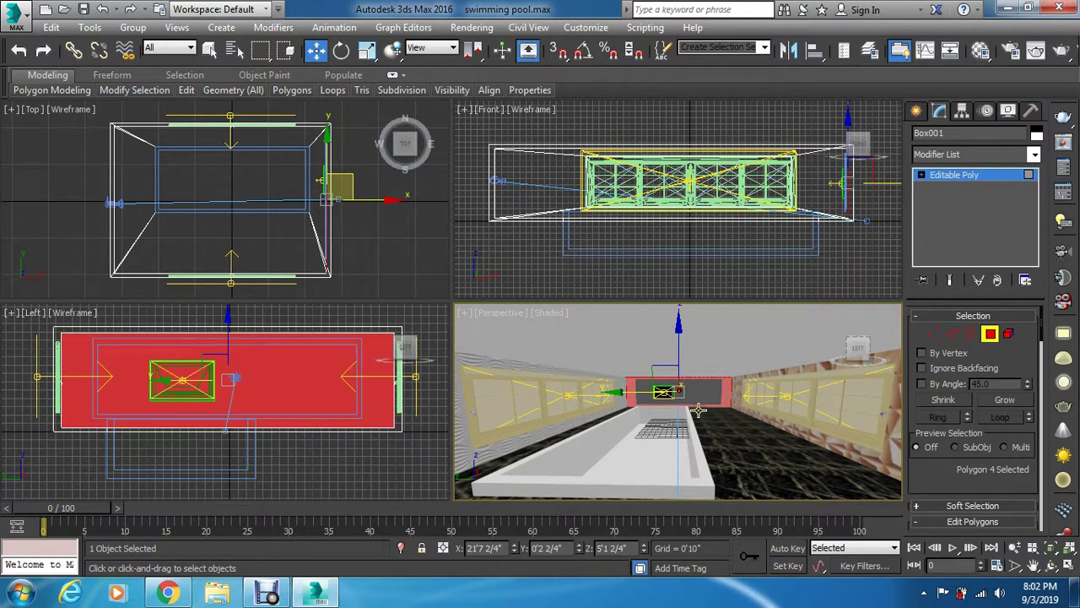
pyautogui.scroll(4, 699, 405)
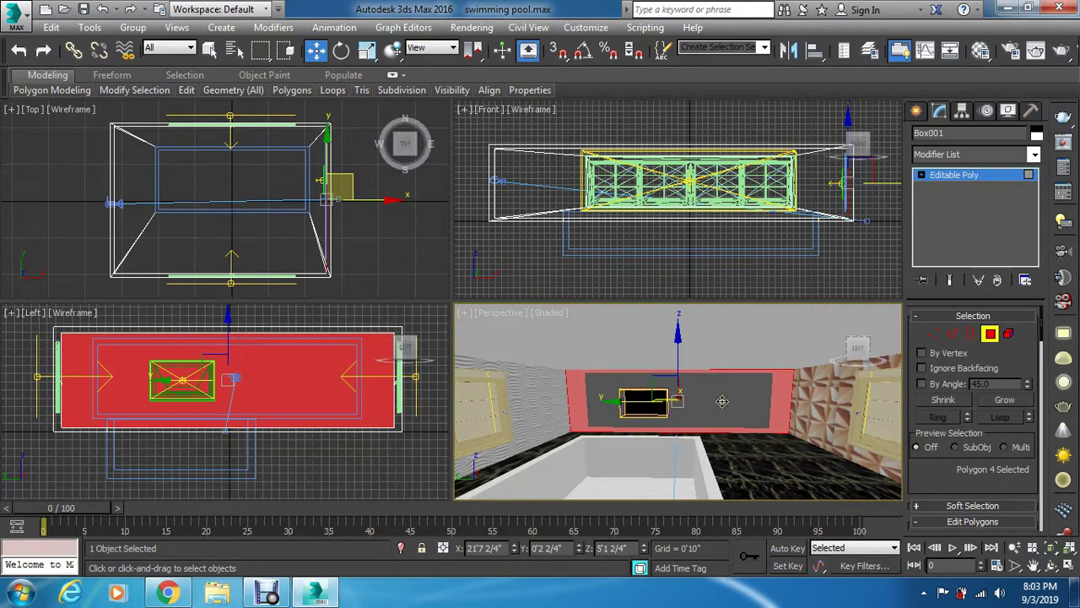
pyautogui.scroll(3, 721, 400)
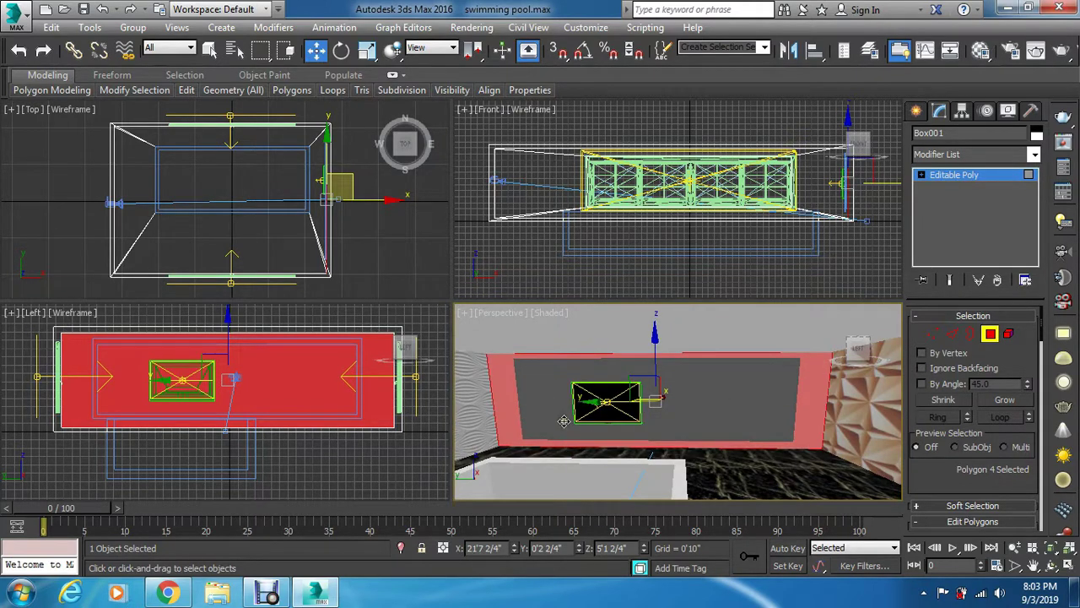
pyautogui.press('m')
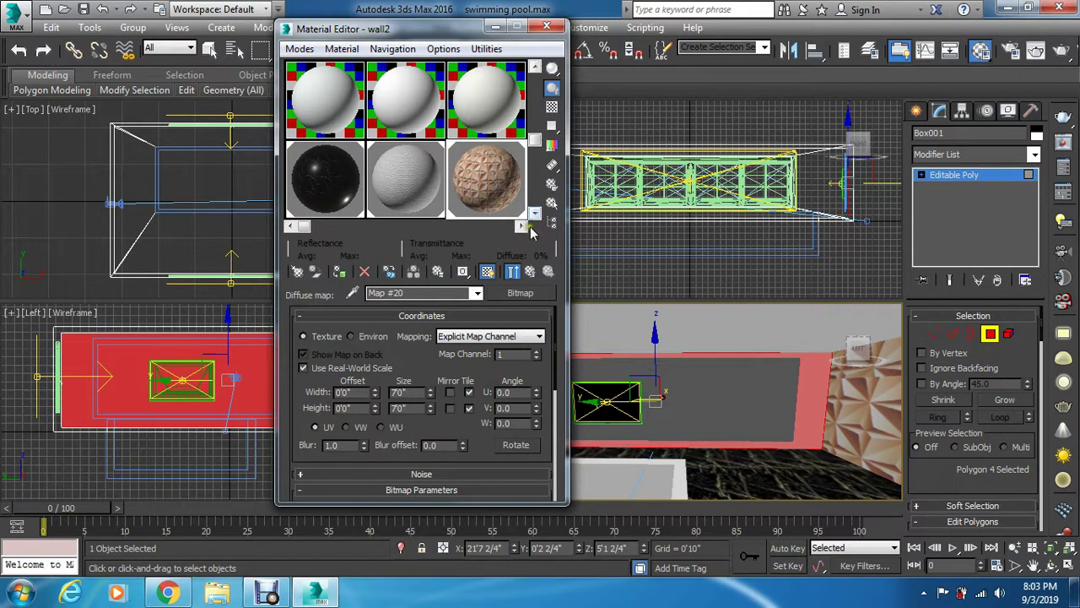
pyautogui.click(521, 226)
pyautogui.click(500, 205)
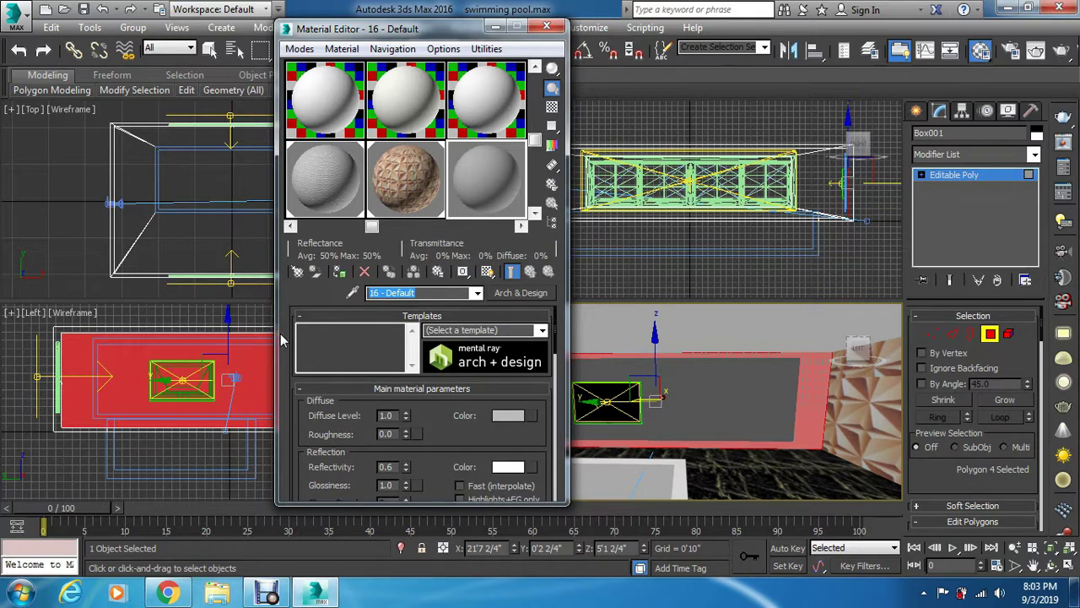
pyautogui.write('wall3')
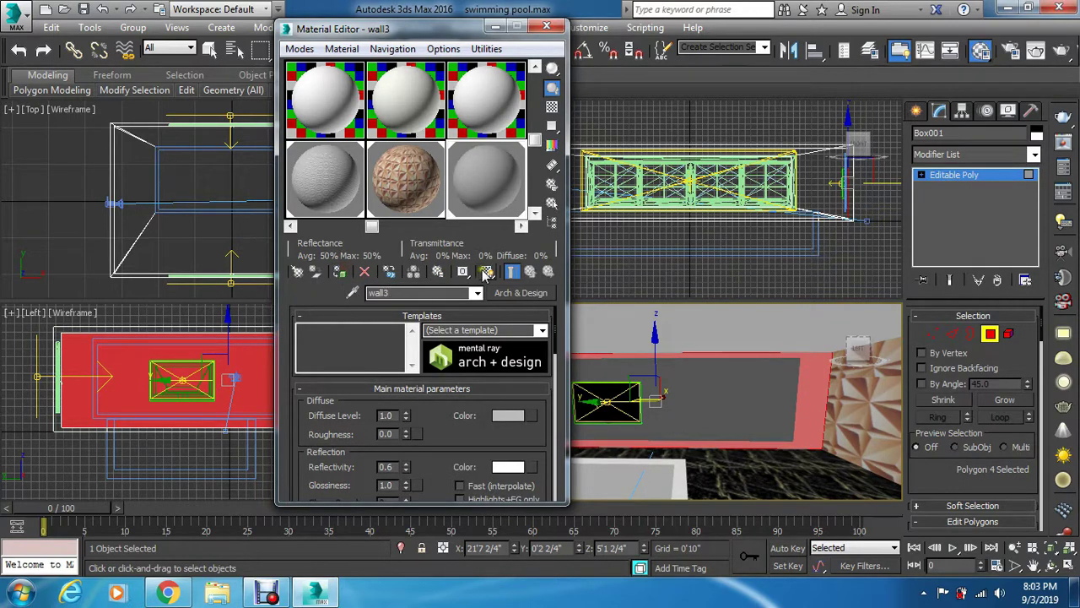
# Change wall3 to VRayMtl and load the 500_F_250023752 curved-tile bitmap from the mat folder as its diffuse map.
pyautogui.click(502, 291)
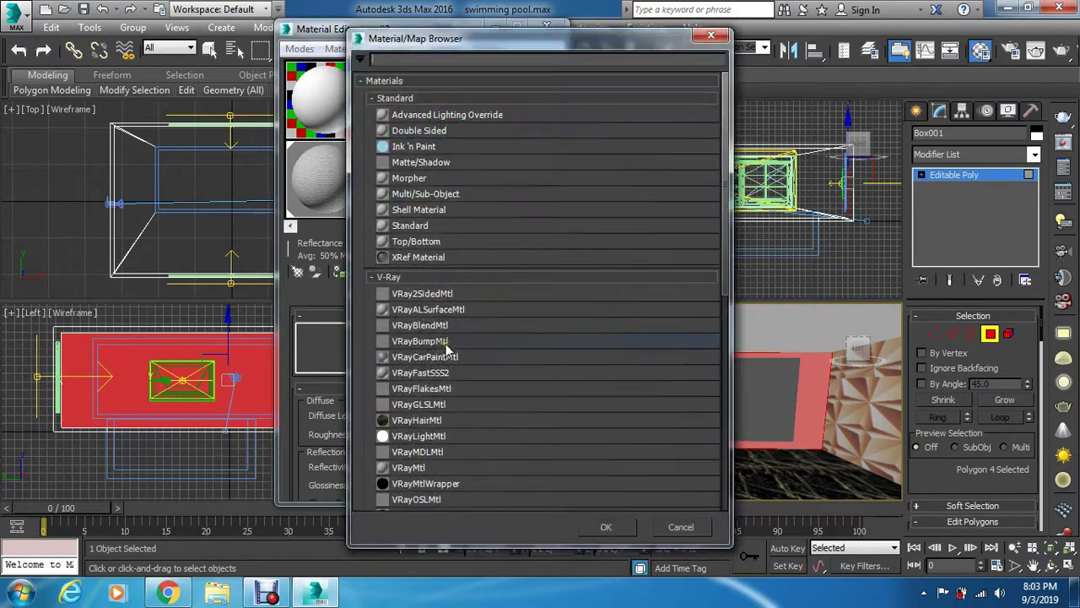
pyautogui.doubleClick(441, 479)
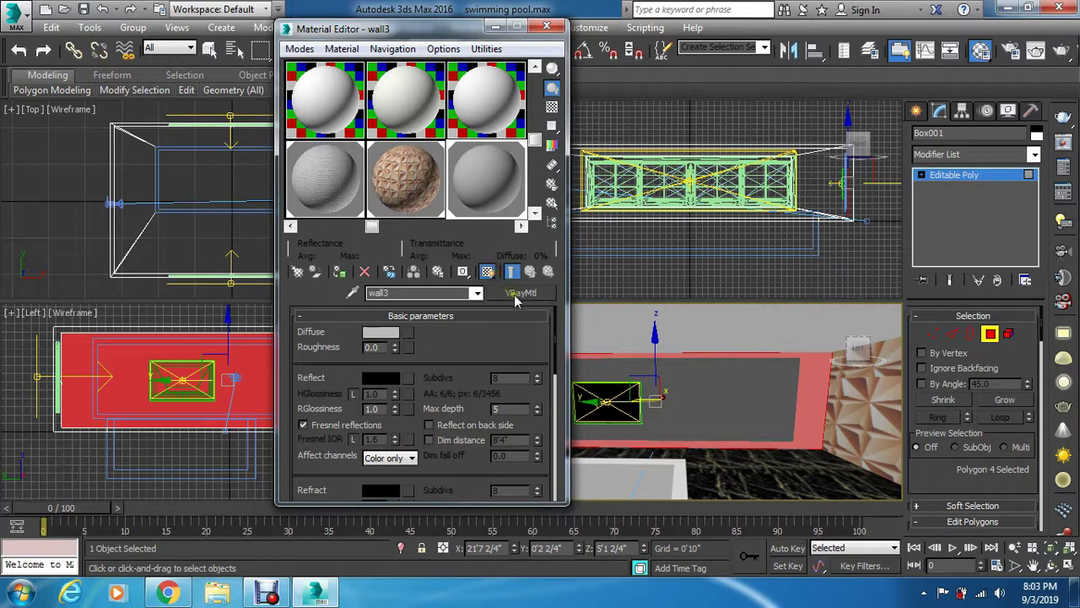
pyautogui.click(408, 332)
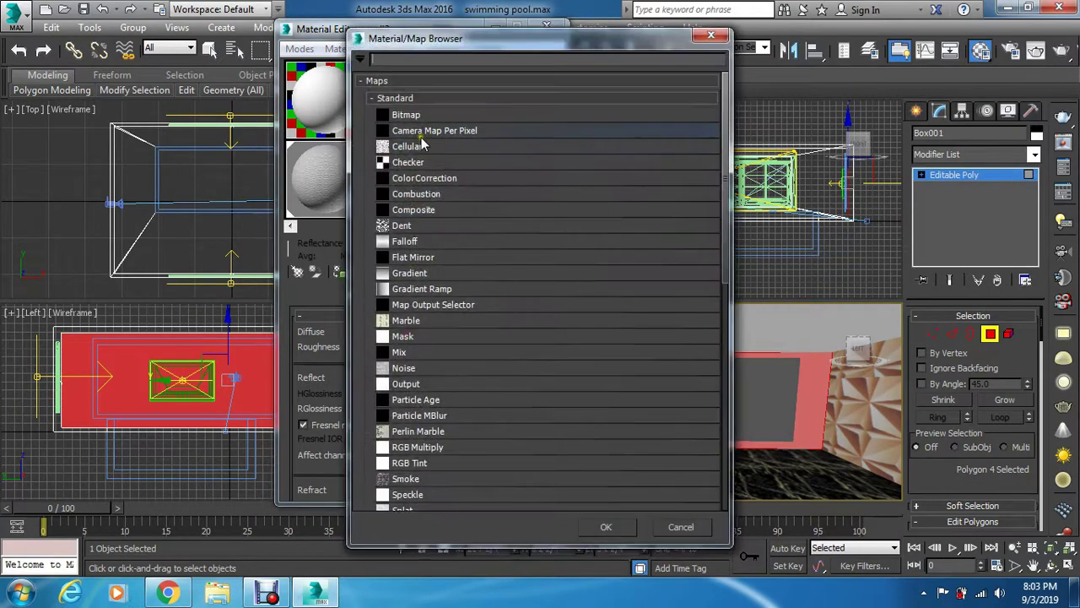
pyautogui.doubleClick(410, 115)
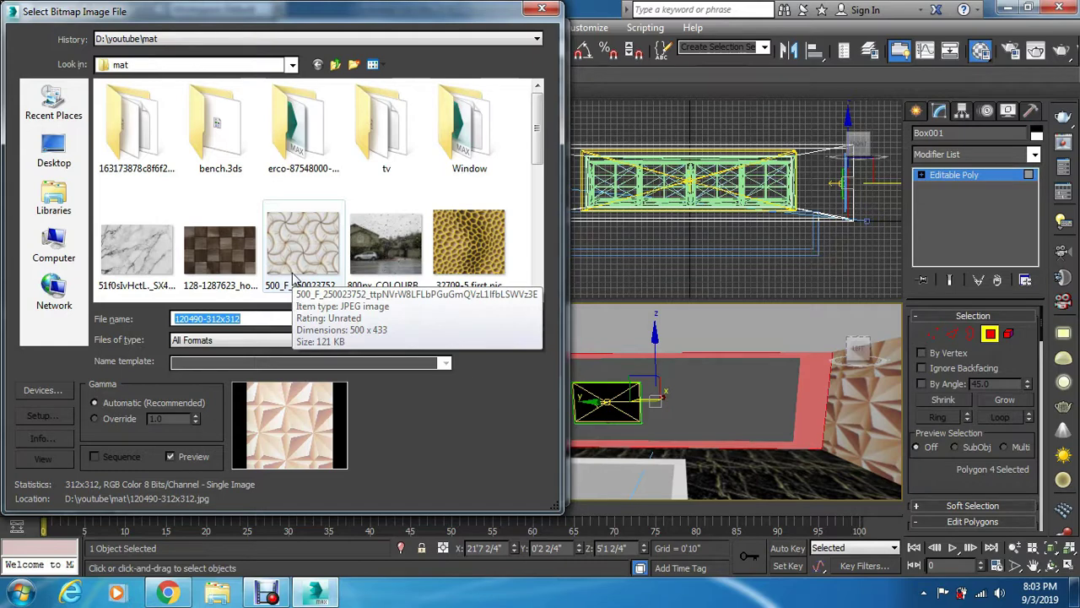
pyautogui.click(294, 254)
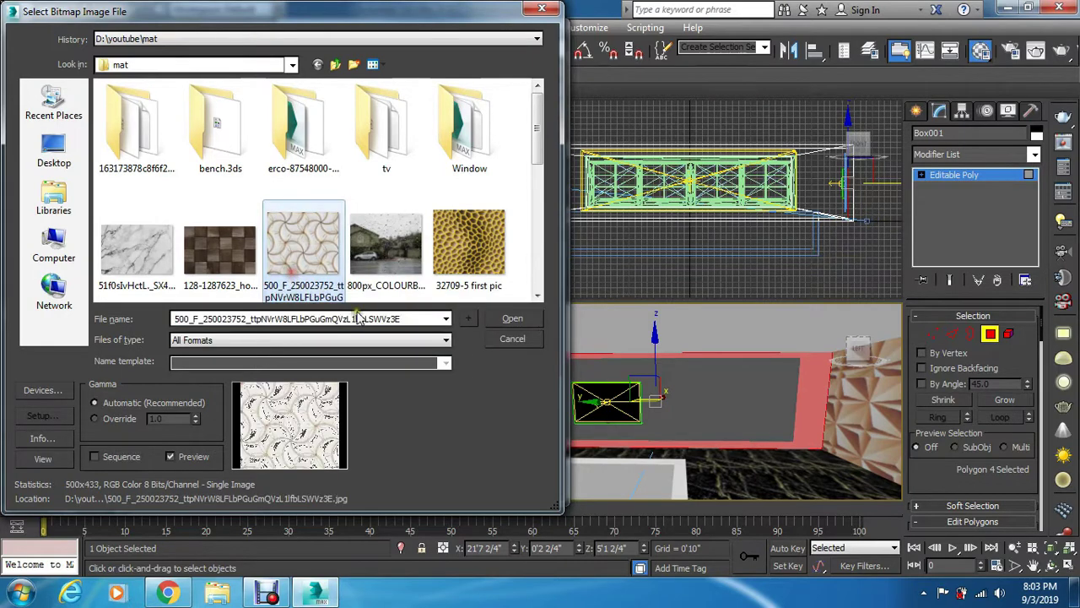
pyautogui.click(508, 321)
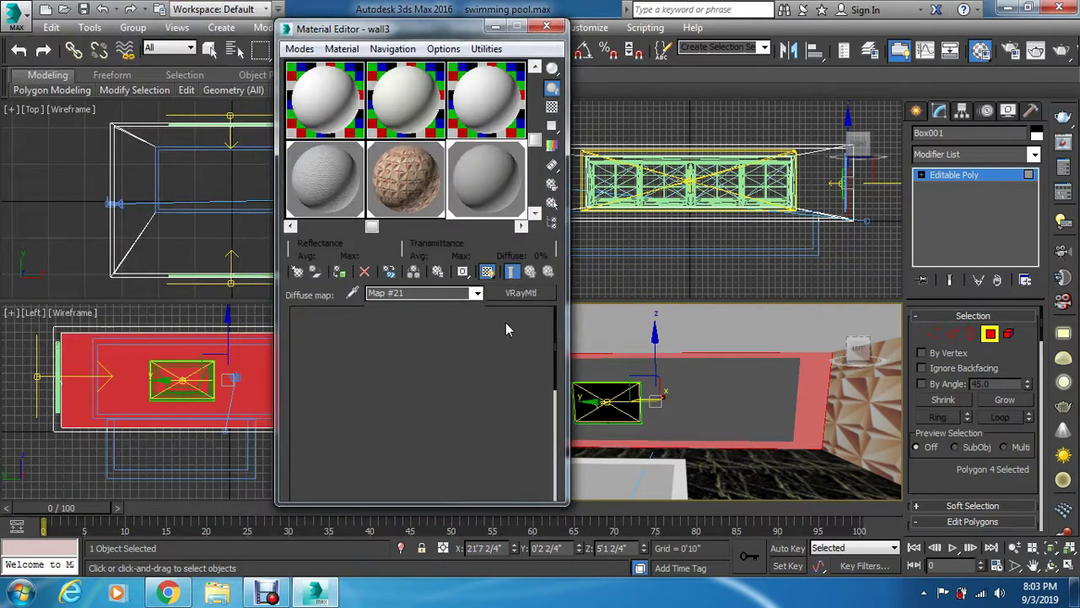
# Set the wall3 texture's real-world size to 6'0" by 6'0" and assign the material to the selected end wall.
pyautogui.doubleClick(411, 393)
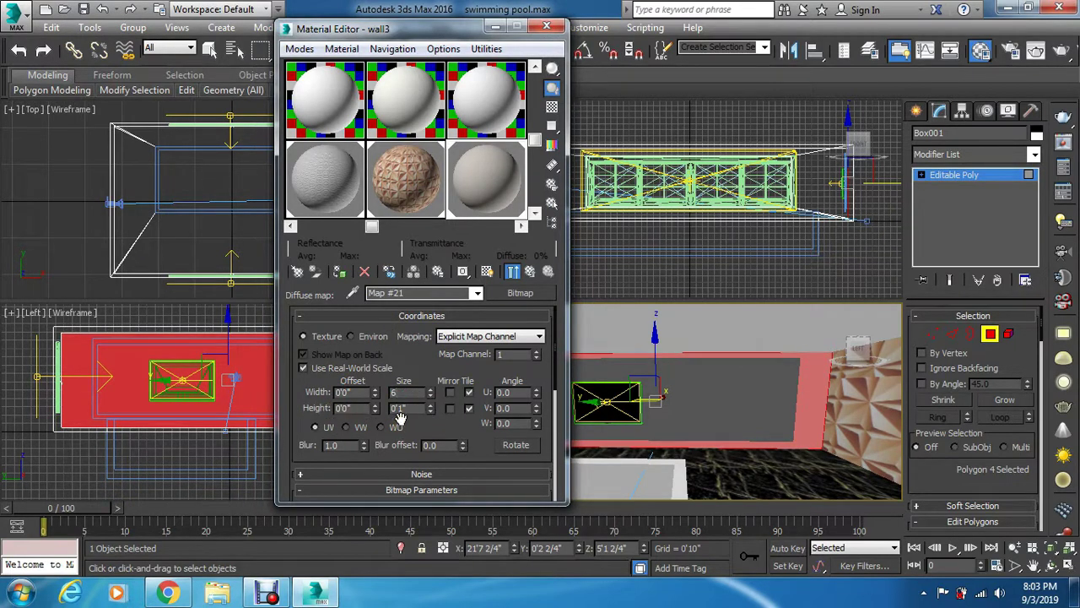
pyautogui.press('Tab')
pyautogui.write('6')
pyautogui.press('Return')
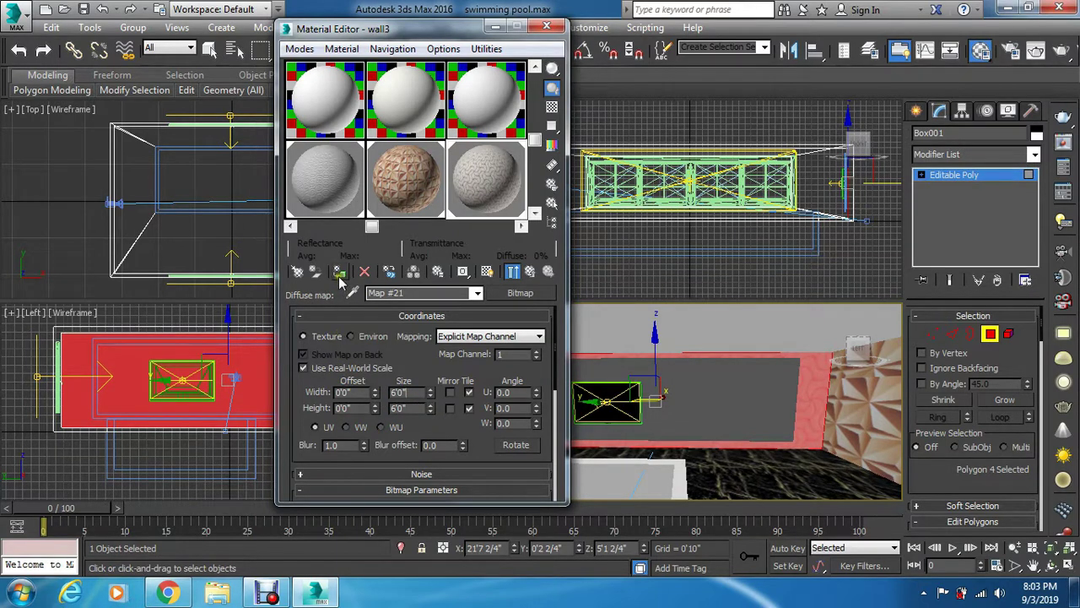
pyautogui.click(546, 28)
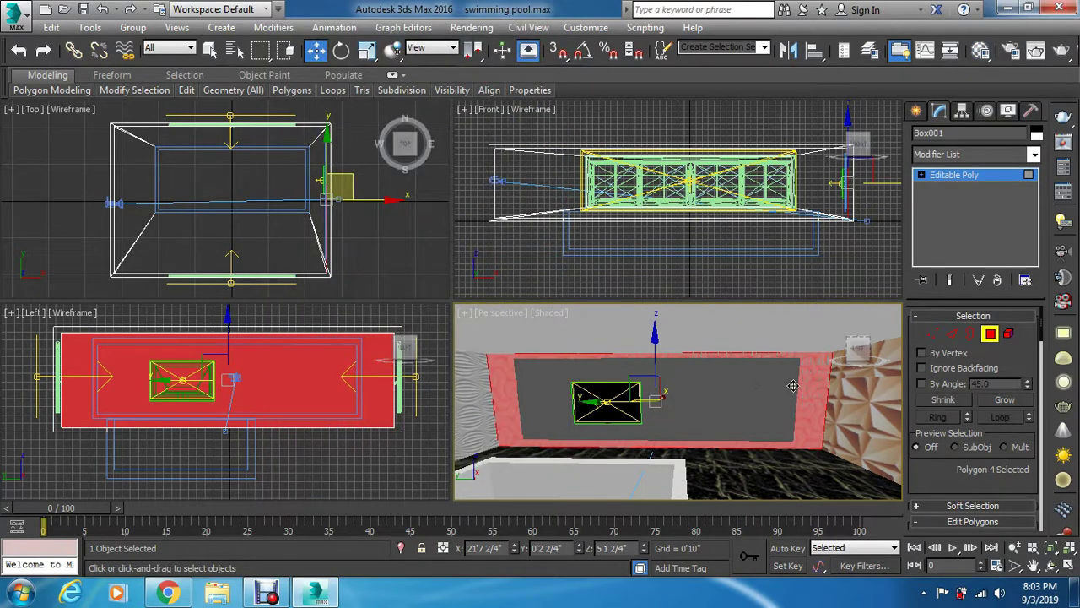
# Leave polygon editing of the room and select the large flat panel box behind the TV on the end wall.
pyautogui.click(990, 334)
pyautogui.click(784, 399)
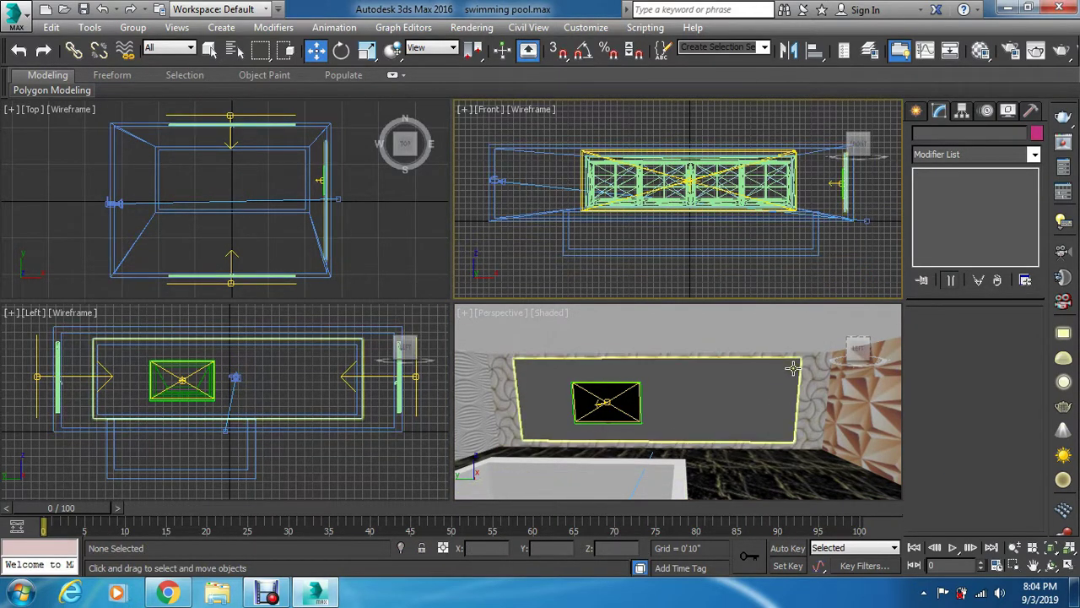
pyautogui.click(791, 367)
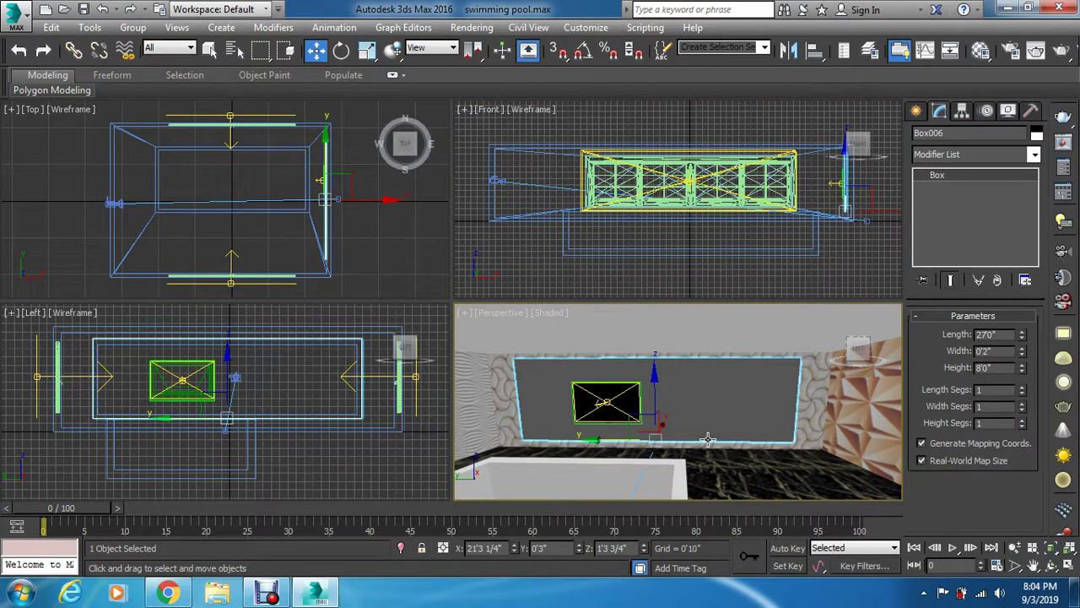
# Name an unused material ceiling1 in the Material Editor for the selected panel box.
pyautogui.press('m')
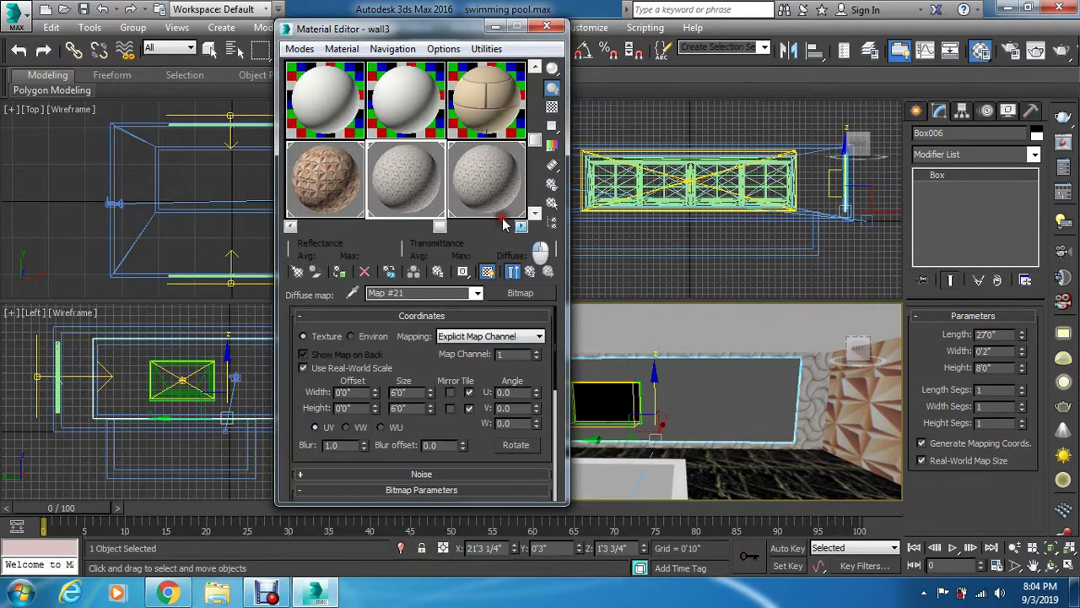
pyautogui.click(494, 209)
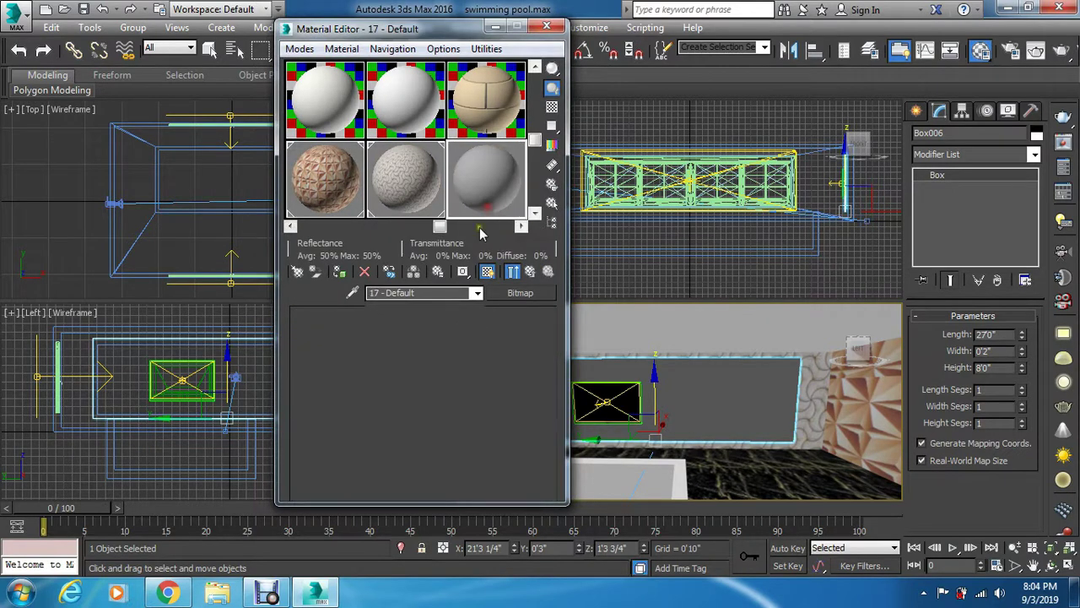
pyautogui.click(442, 291)
pyautogui.write('ceiling1')
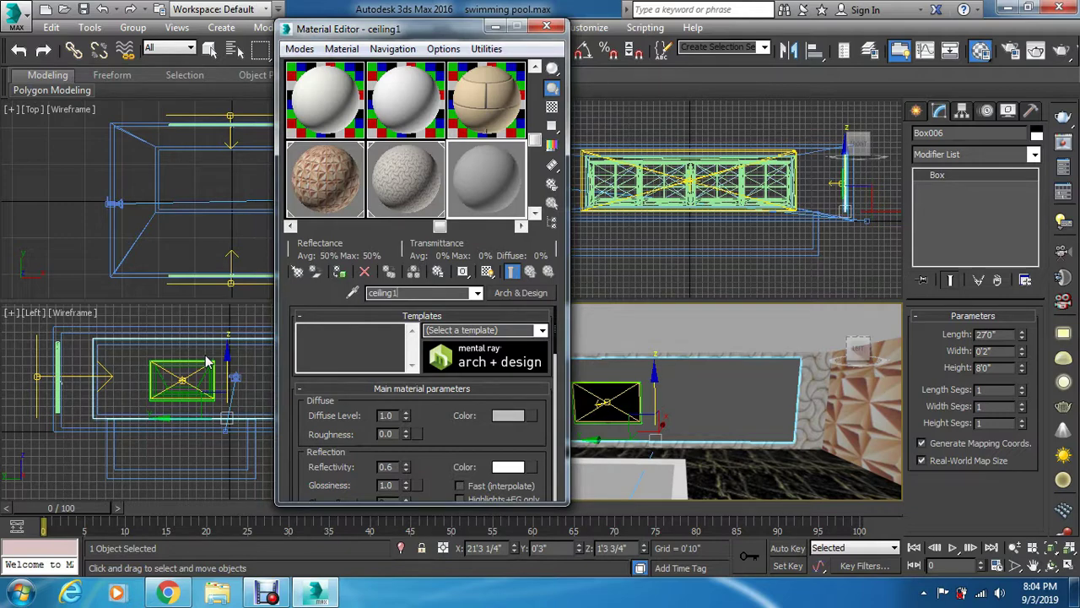
# Assign the ceiling1 material to the selected panel box behind the TV and change its type to VRayMtl.
pyautogui.click(341, 273)
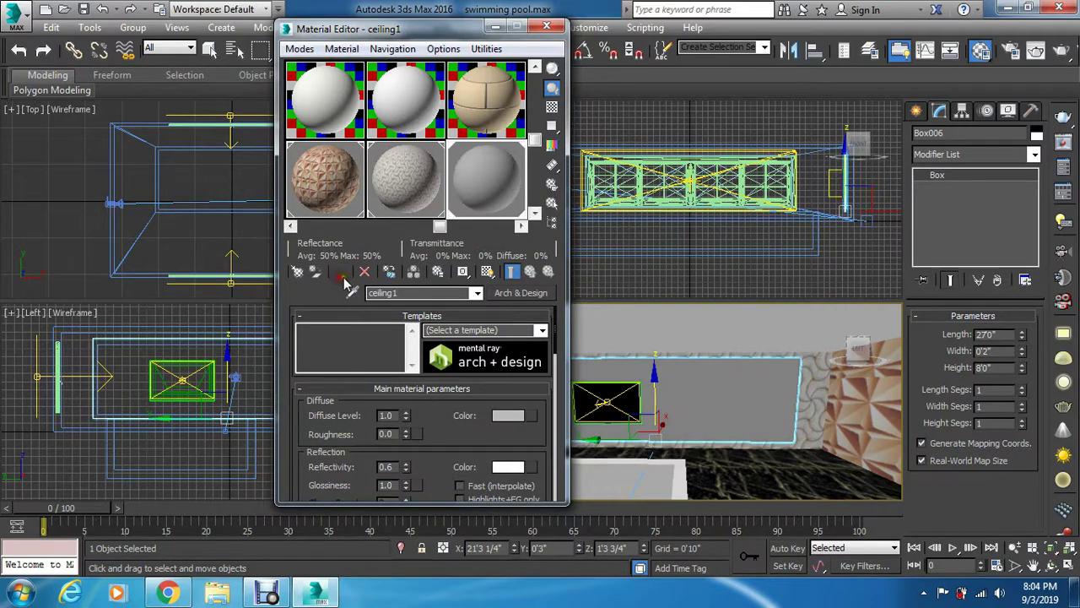
pyautogui.click(507, 292)
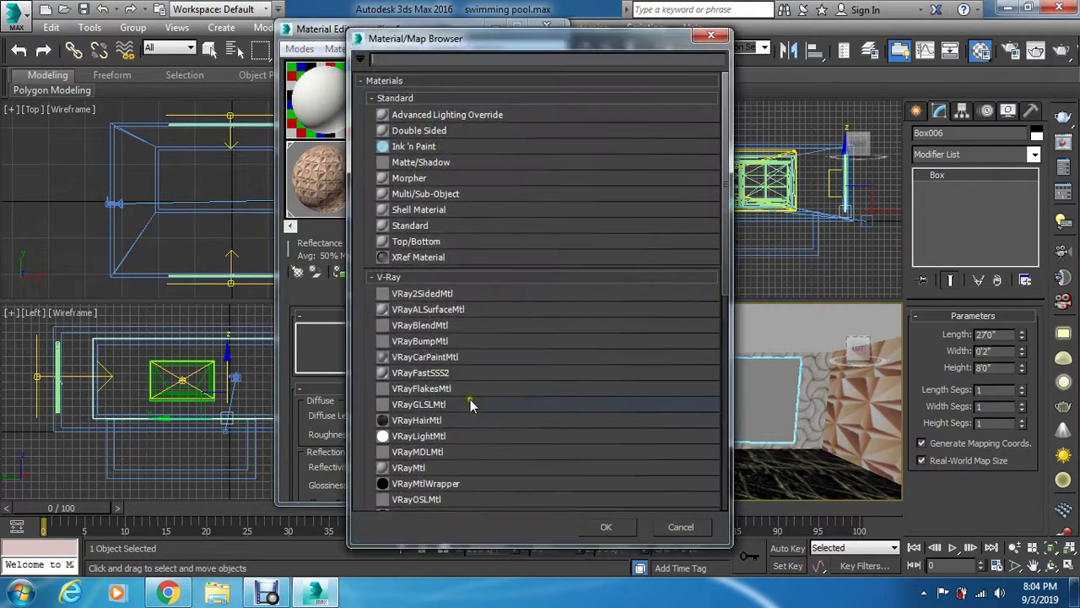
pyautogui.doubleClick(412, 467)
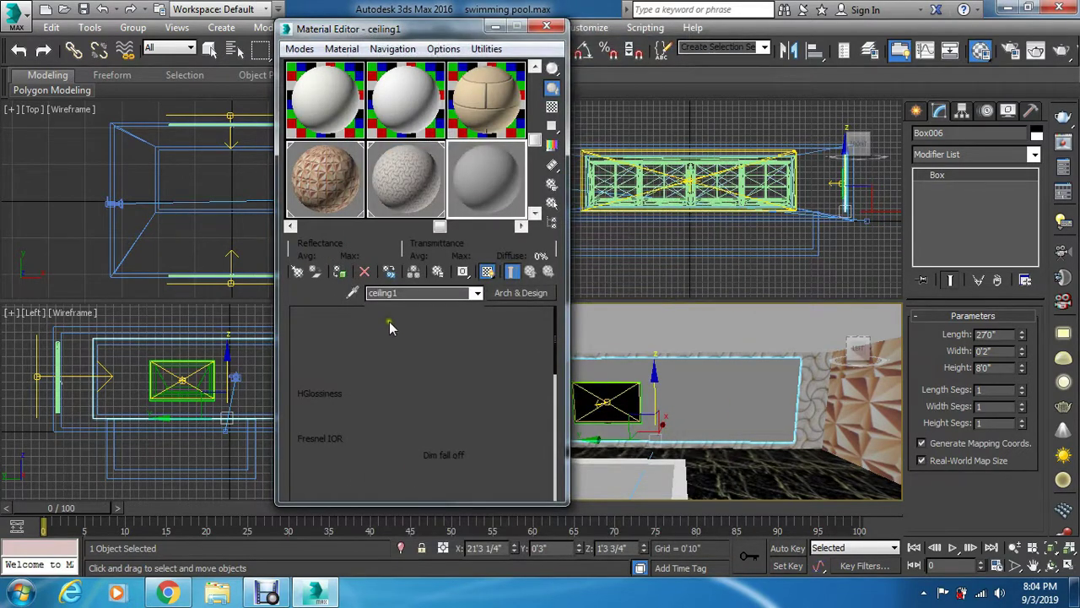
pyautogui.click(341, 272)
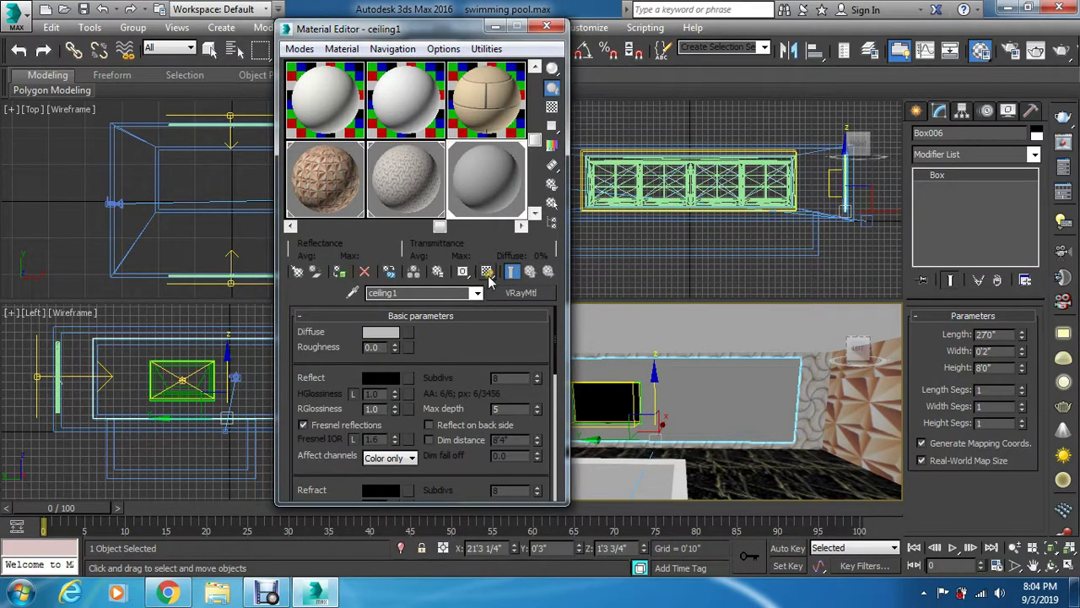
pyautogui.click(408, 331)
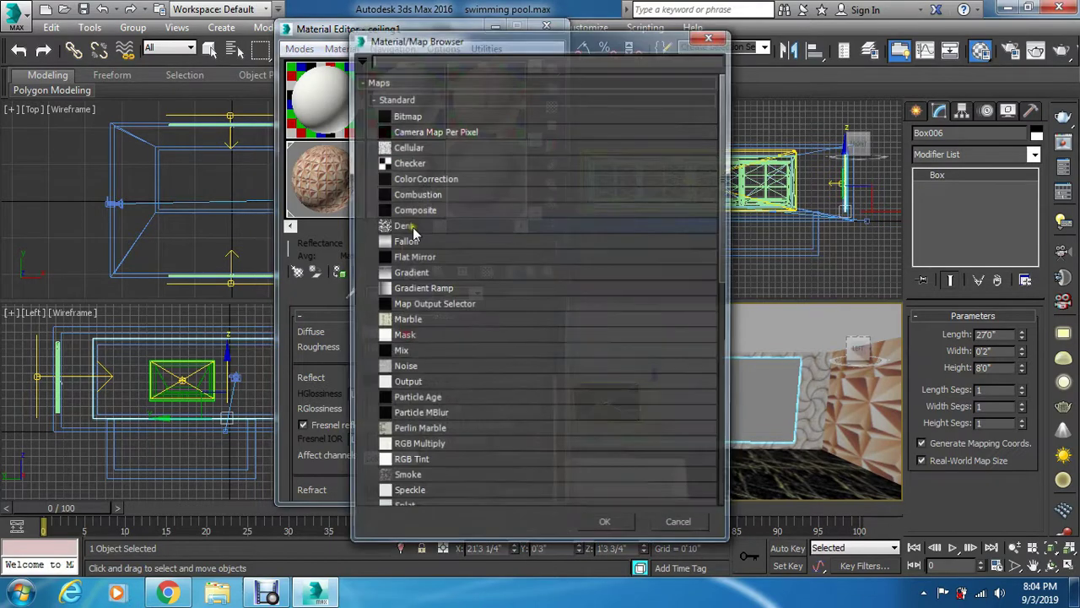
pyautogui.doubleClick(410, 117)
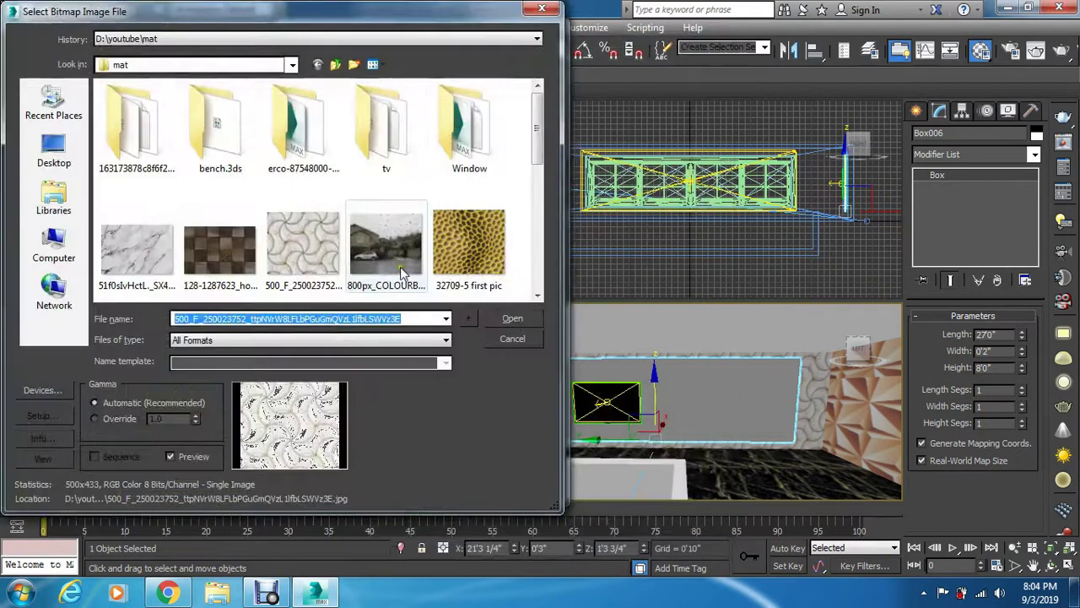
pyautogui.click(443, 260)
pyautogui.click(240, 255)
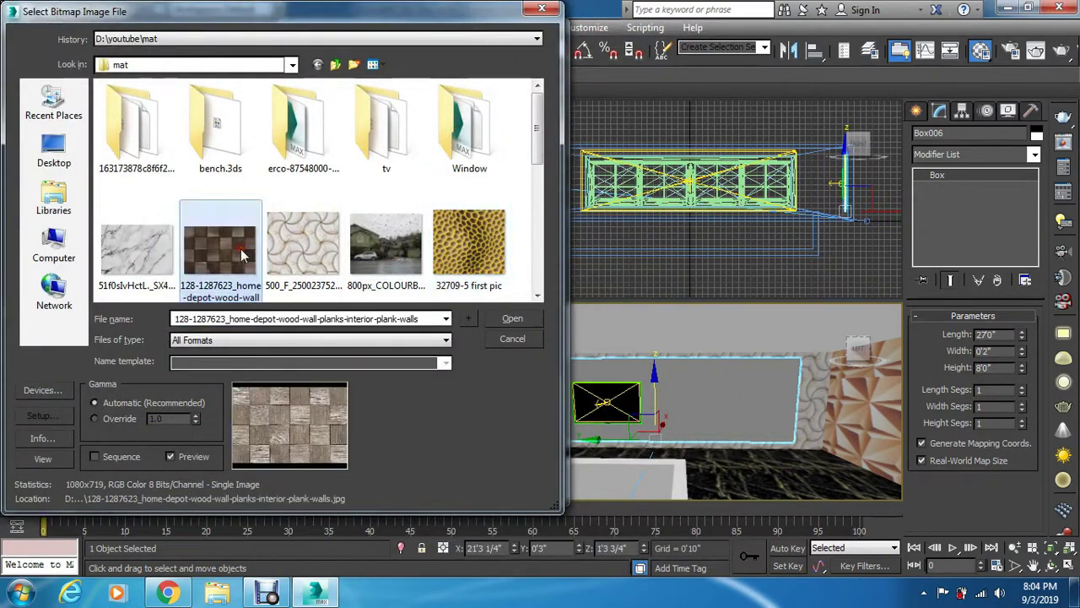
pyautogui.click(512, 318)
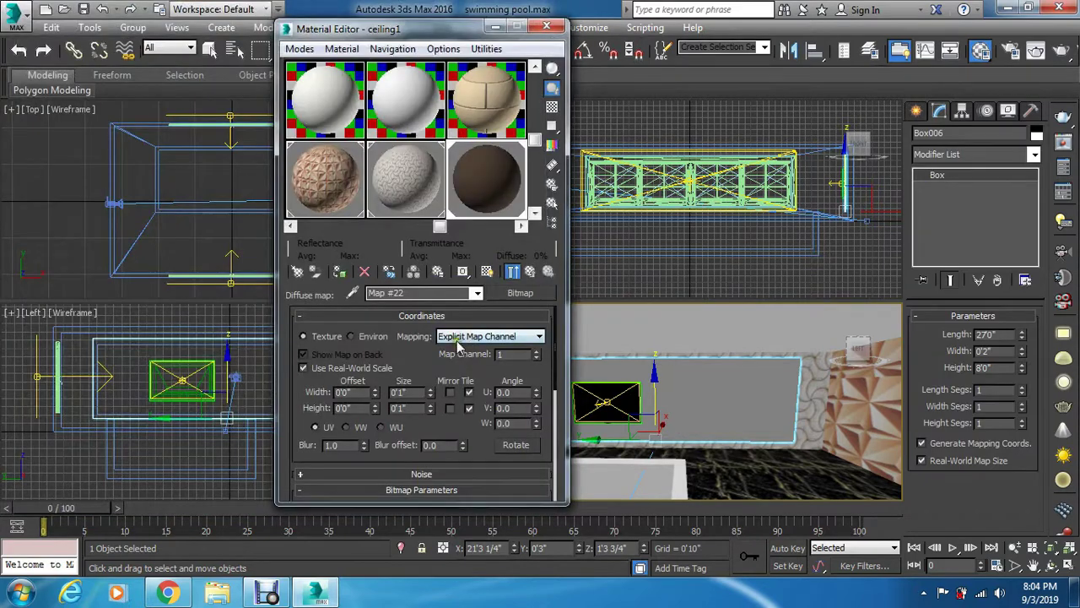
# Set the wood texture's real-world size to 6'0" by 6'0" and show it on the panel in the viewport.
pyautogui.doubleClick(398, 393)
pyautogui.write('6')
pyautogui.press('Return')
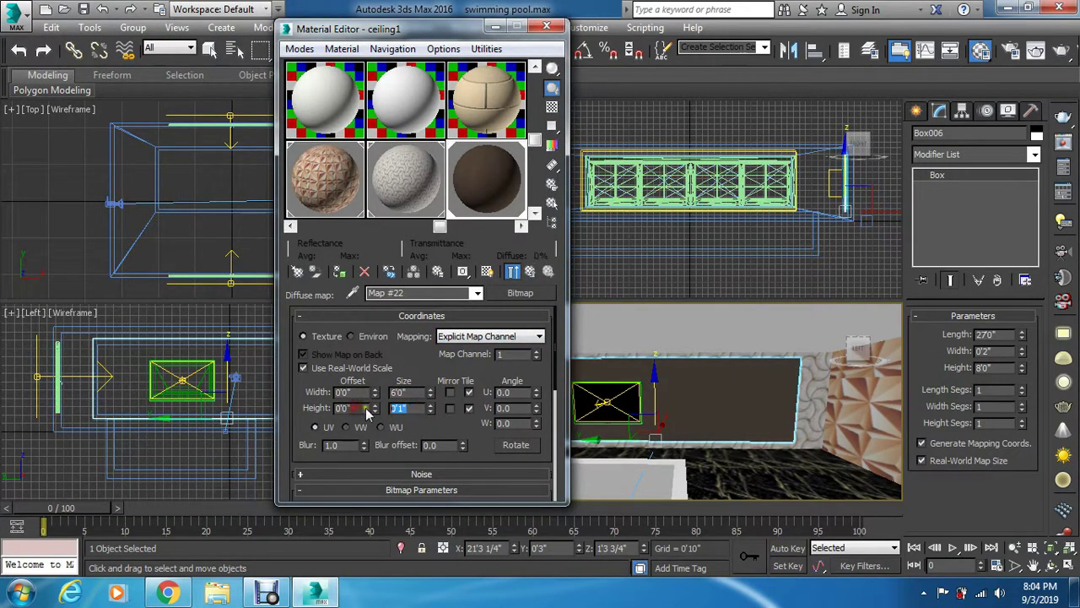
pyautogui.doubleClick(400, 408)
pyautogui.write('6')
pyautogui.press('Return')
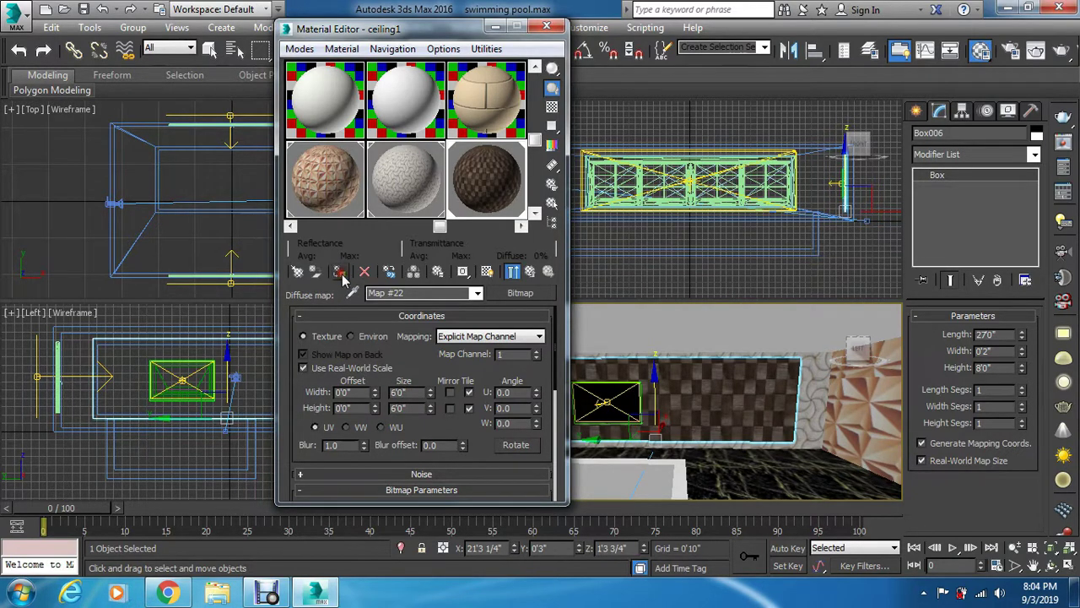
pyautogui.click(487, 272)
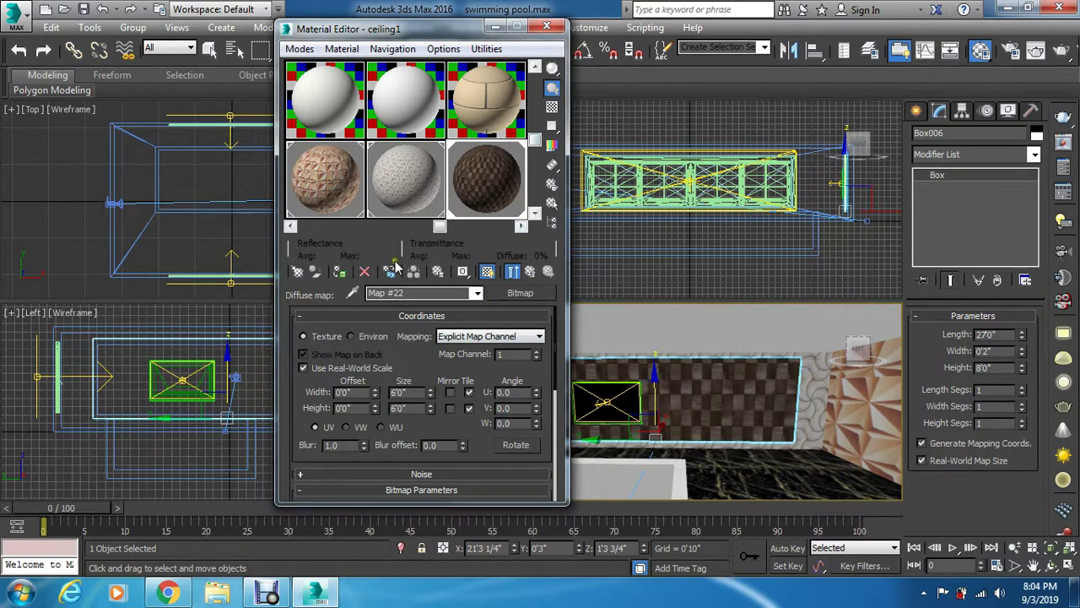
# Close the Material Editor and render the pool room through the PhysCamera001 view.
pyautogui.click(547, 30)
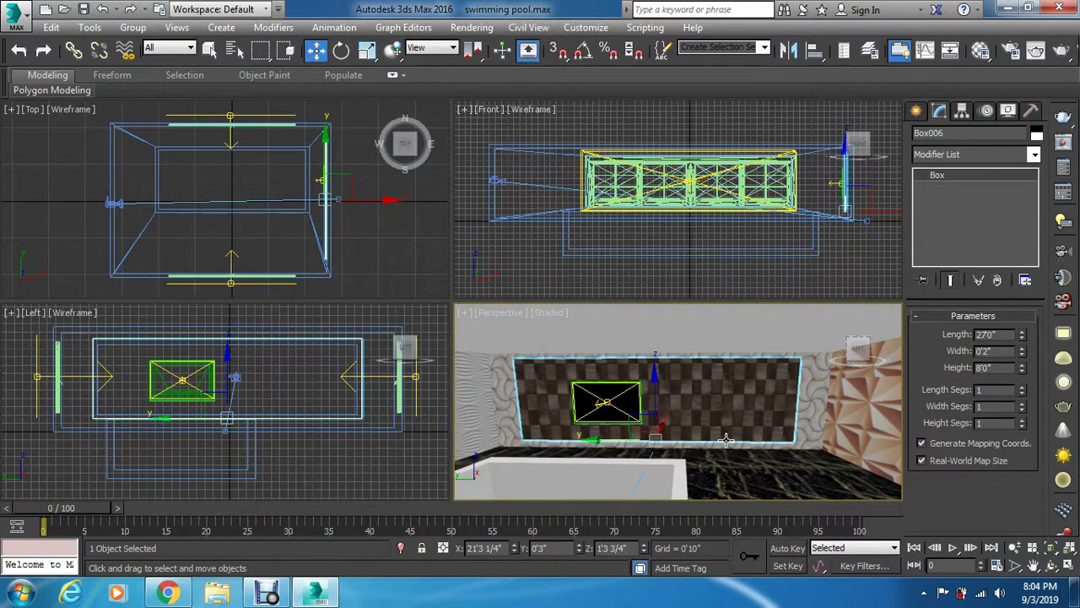
pyautogui.press('c')
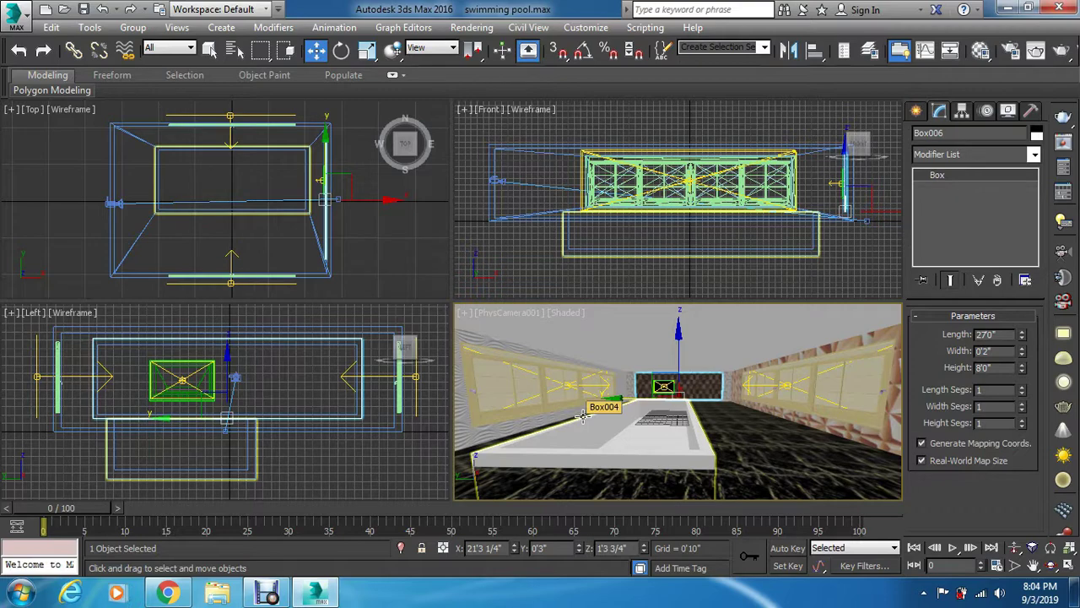
pyautogui.hotkey('shift', 'q')
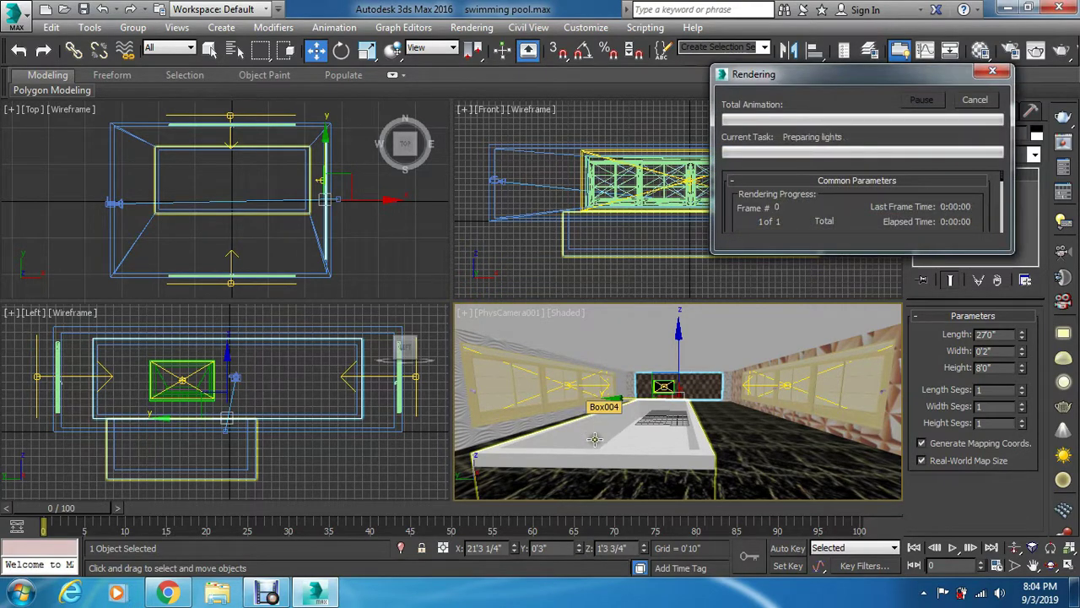